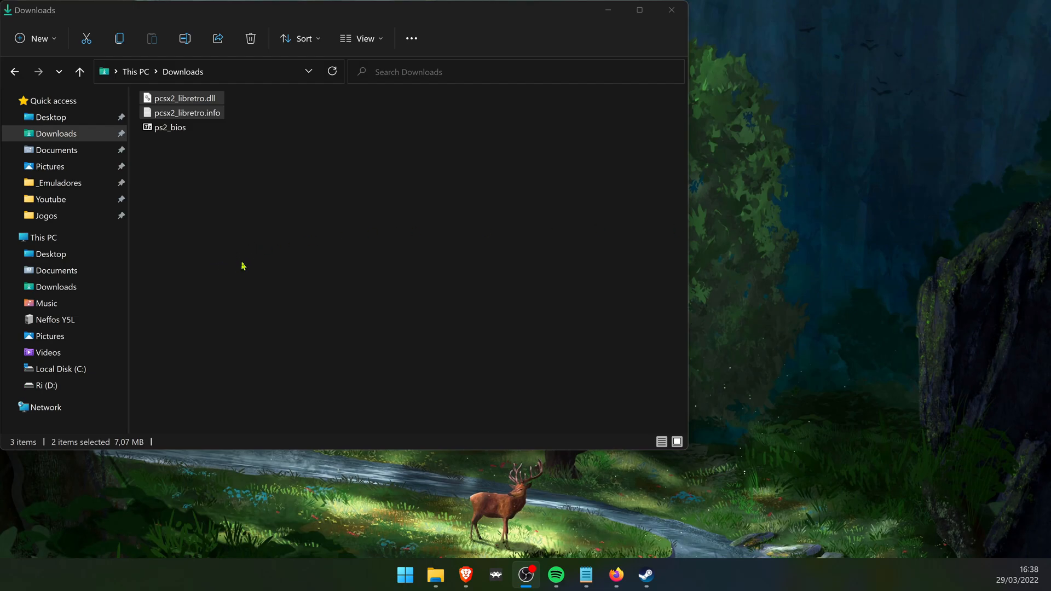
Step: Select the PCSX2 core and info files in the Downloads folder
{"action": "left_click", "coordinate": [242, 168]}
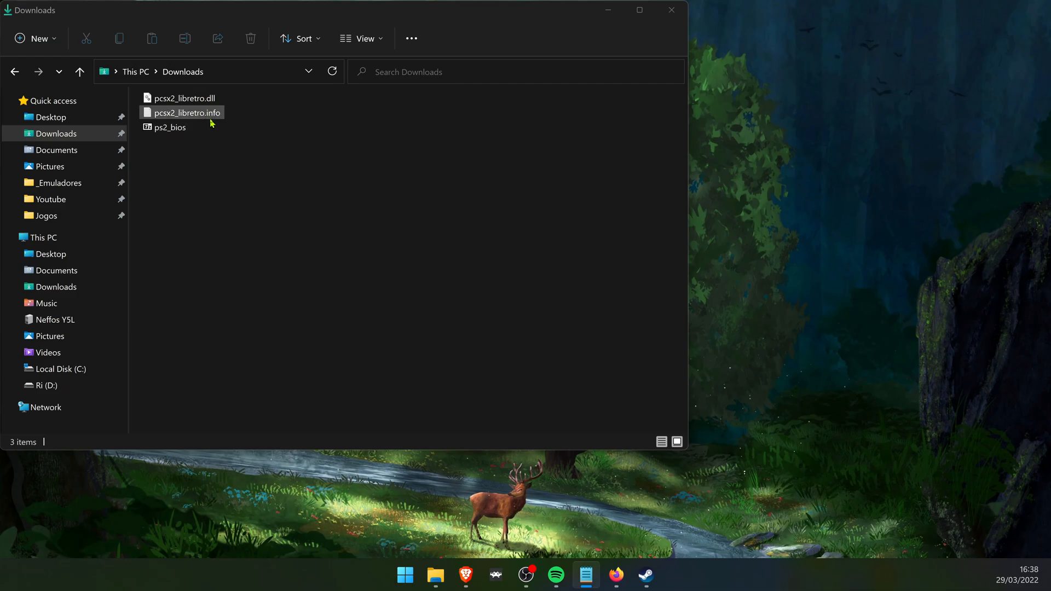
{"action": "left_click", "coordinate": [254, 151]}
{"action": "left_click_drag", "start_coordinate": [286, 116], "coordinate": [210, 98]}
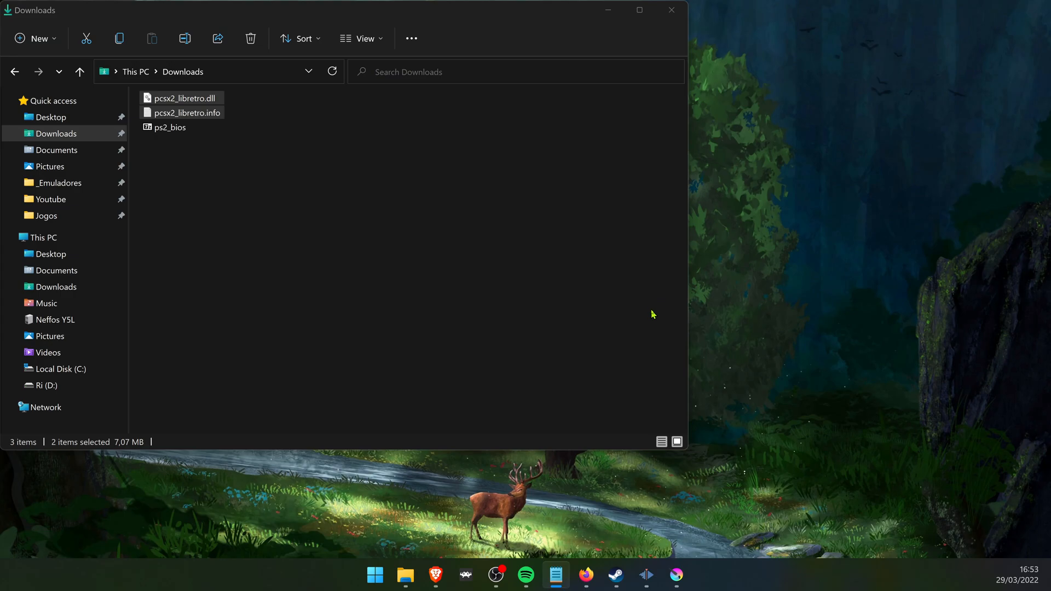
Step: Browse RetroArch's local files from the Steam library, then select only pcsx2_libretro.dll
{"action": "left_click", "coordinate": [615, 575]}
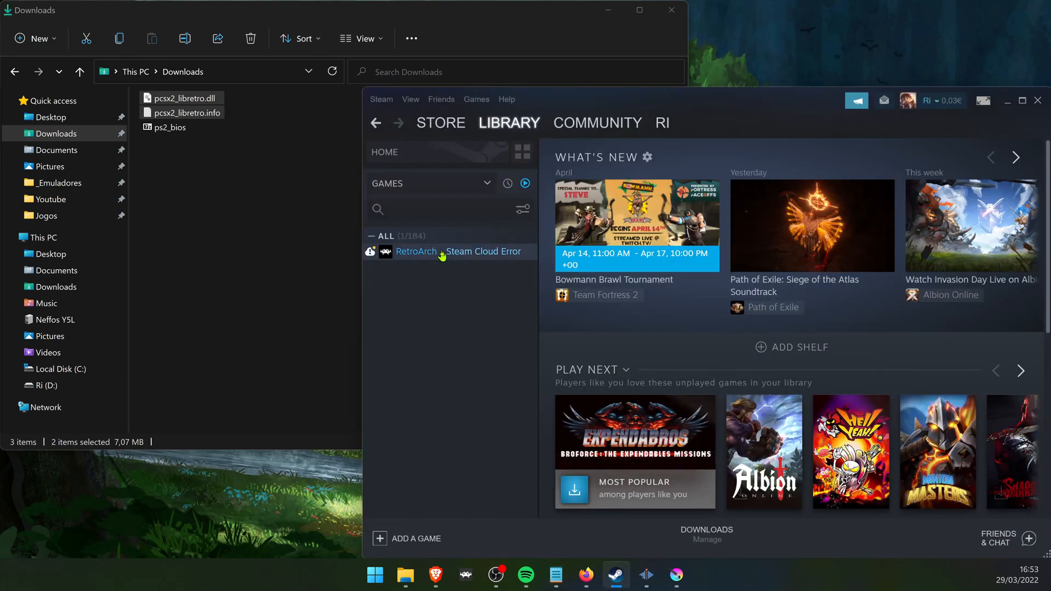
{"action": "right_click", "coordinate": [442, 256]}
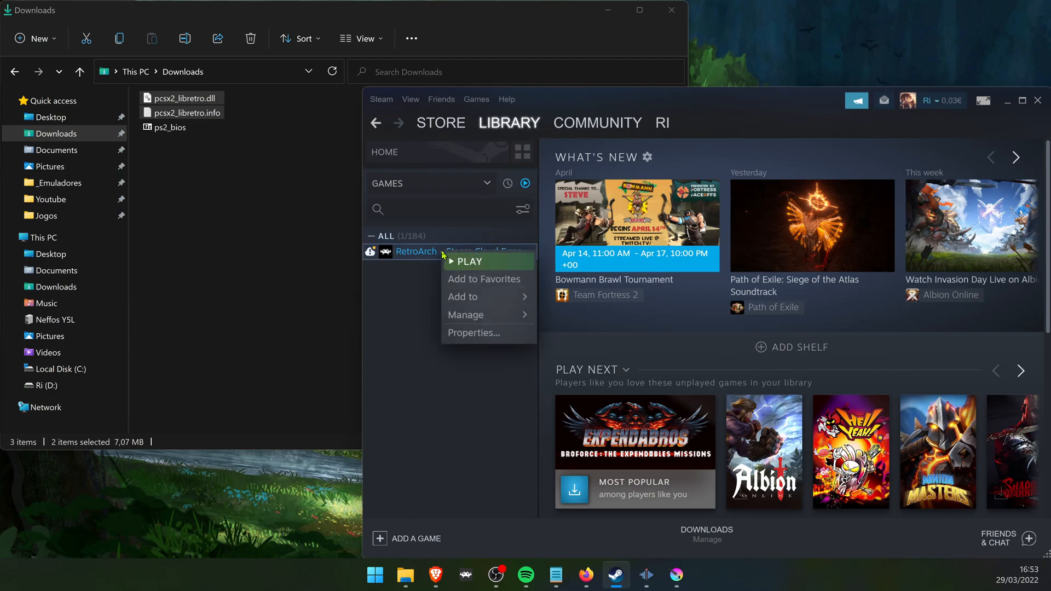
{"action": "mouse_move", "coordinate": [485, 315]}
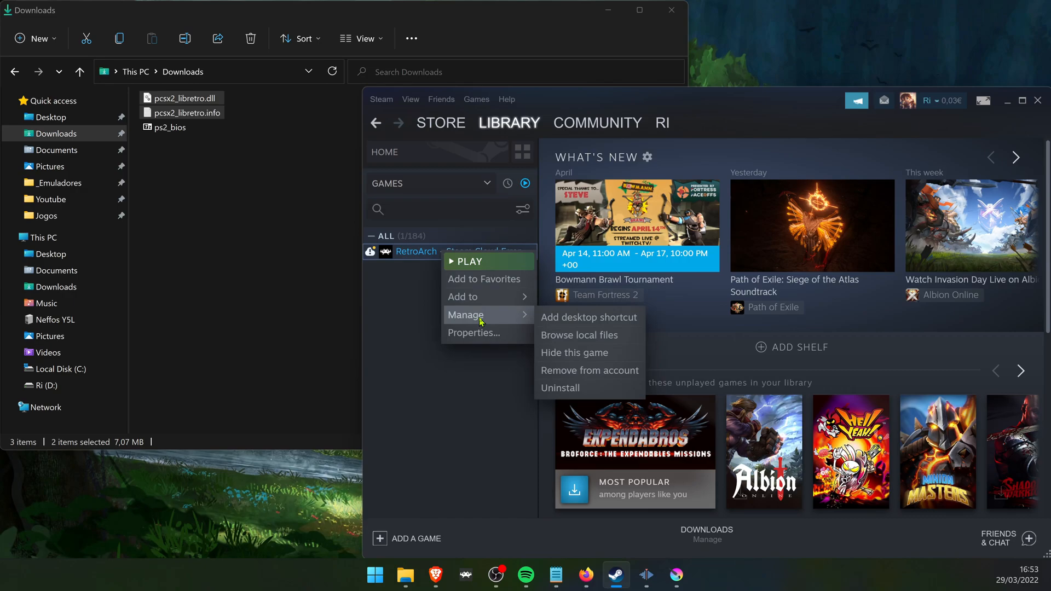
{"action": "left_click", "coordinate": [574, 338]}
{"action": "left_click", "coordinate": [191, 101]}
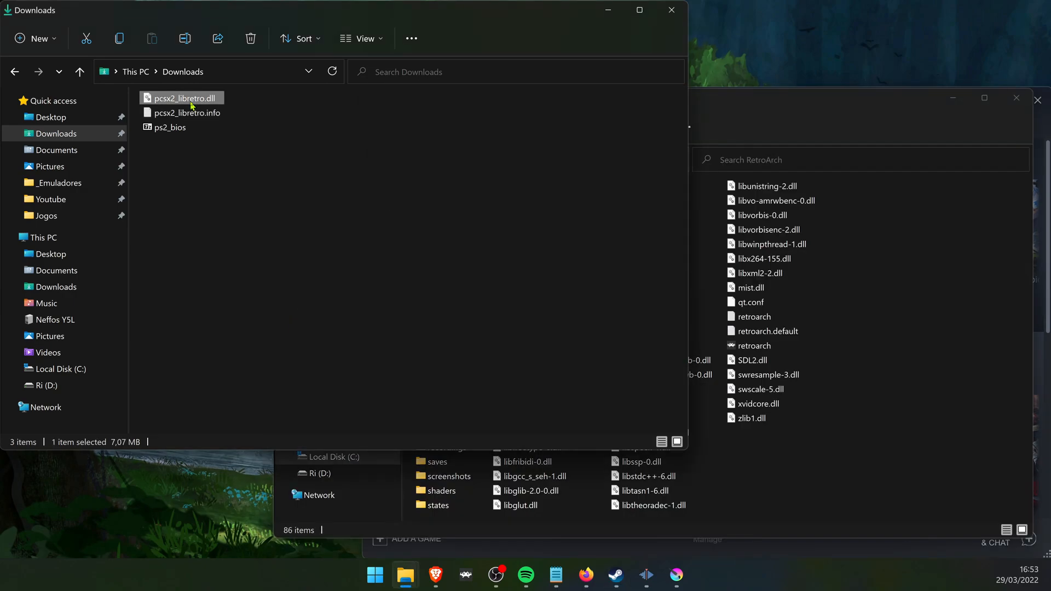
Step: Copy pcsx2_libretro.dll from Downloads into RetroArch's cores folder
{"action": "right_click", "coordinate": [191, 105]}
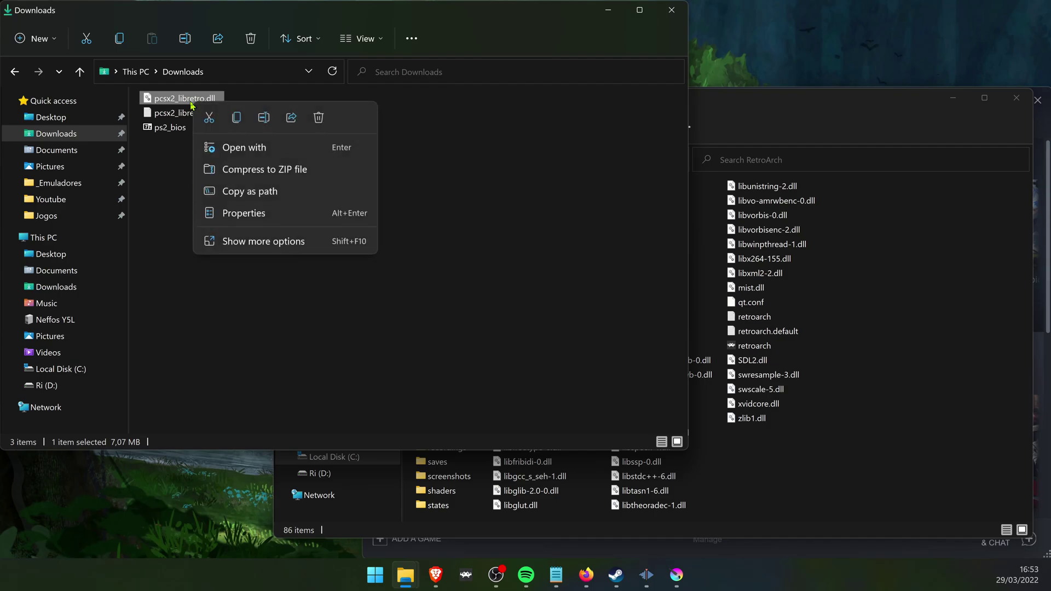
{"action": "left_click", "coordinate": [234, 117]}
{"action": "left_click", "coordinate": [730, 119]}
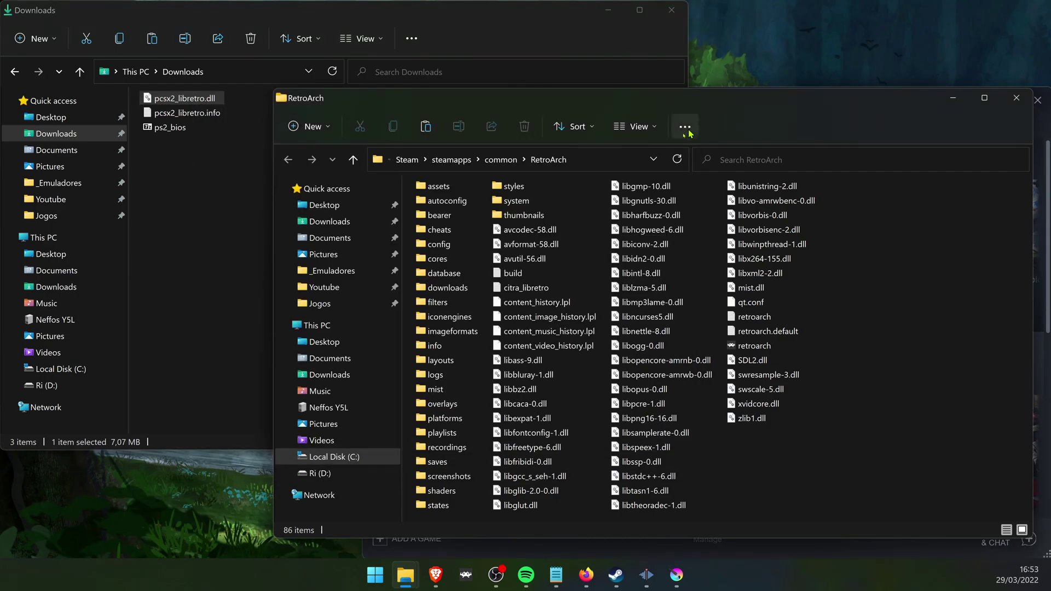
{"action": "double_click", "coordinate": [437, 260]}
{"action": "right_click", "coordinate": [516, 281]}
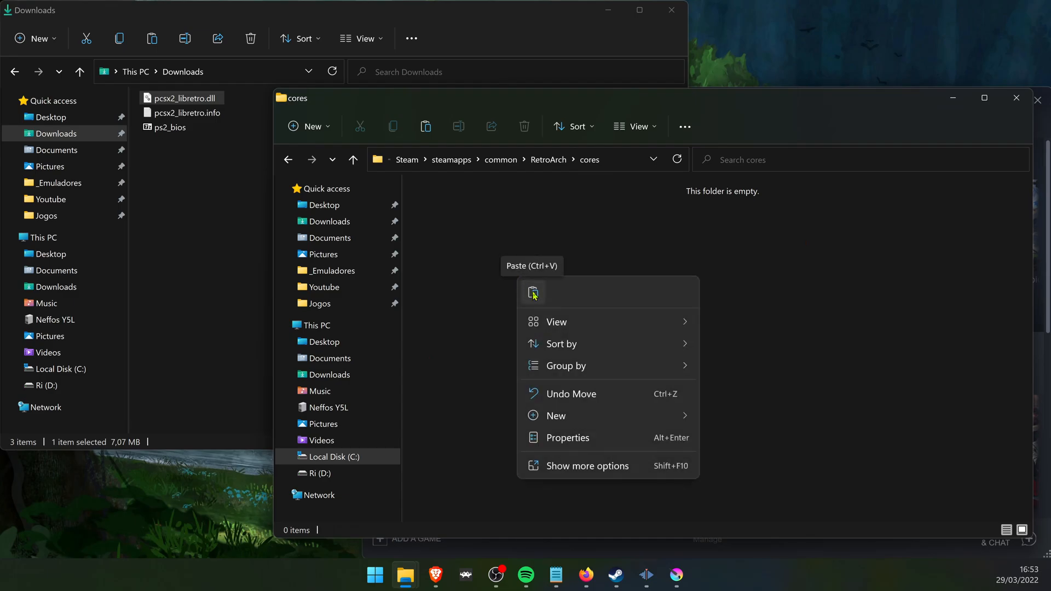
{"action": "left_click", "coordinate": [533, 294]}
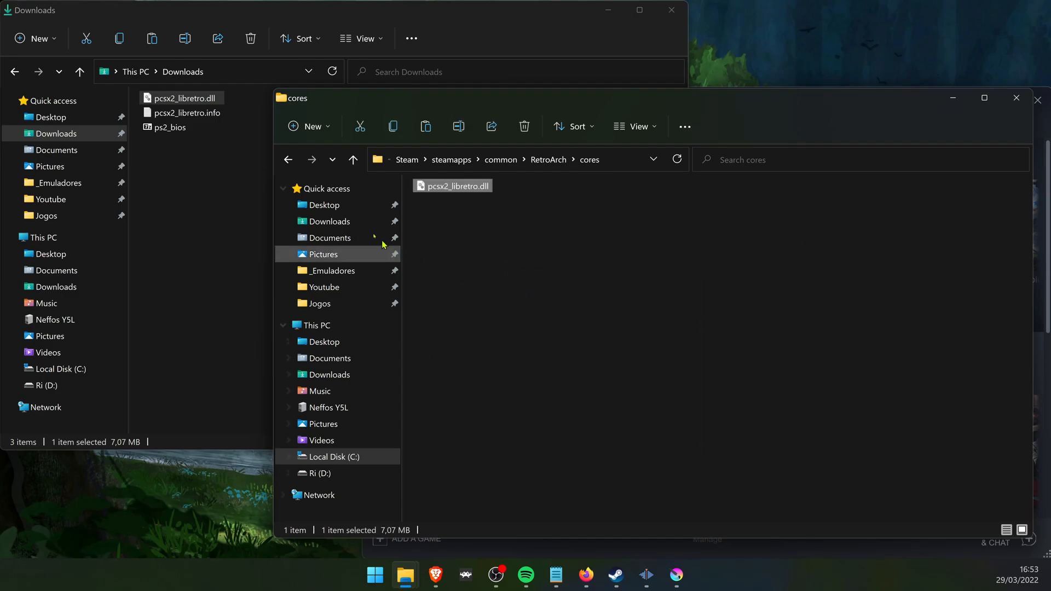
Step: Copy pcsx2_libretro.info from Downloads into RetroArch's info folder
{"action": "left_click", "coordinate": [210, 171]}
{"action": "right_click", "coordinate": [209, 115]}
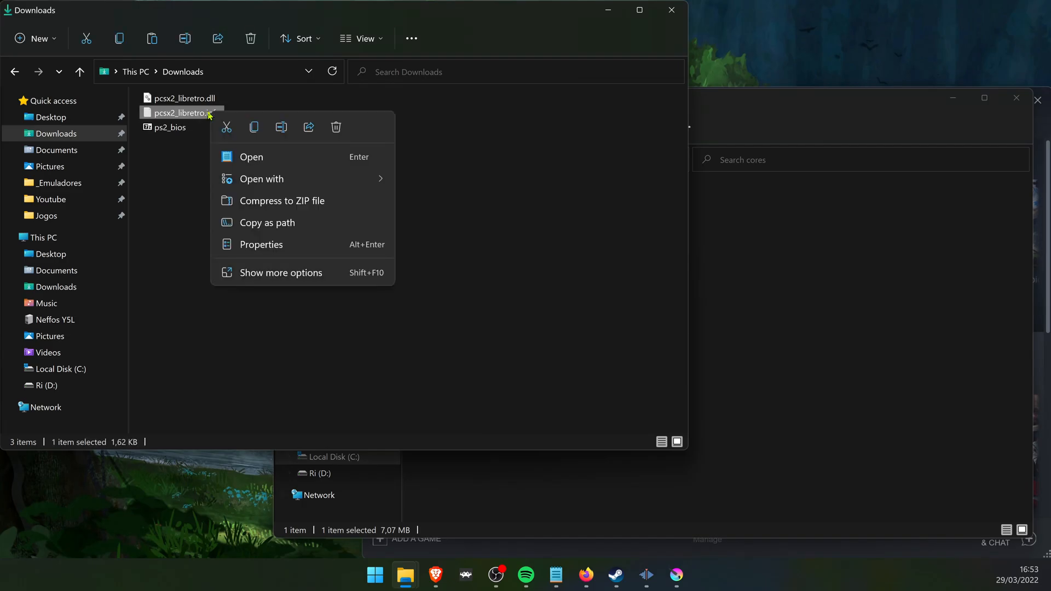
{"action": "left_click", "coordinate": [253, 132]}
{"action": "left_click", "coordinate": [750, 305]}
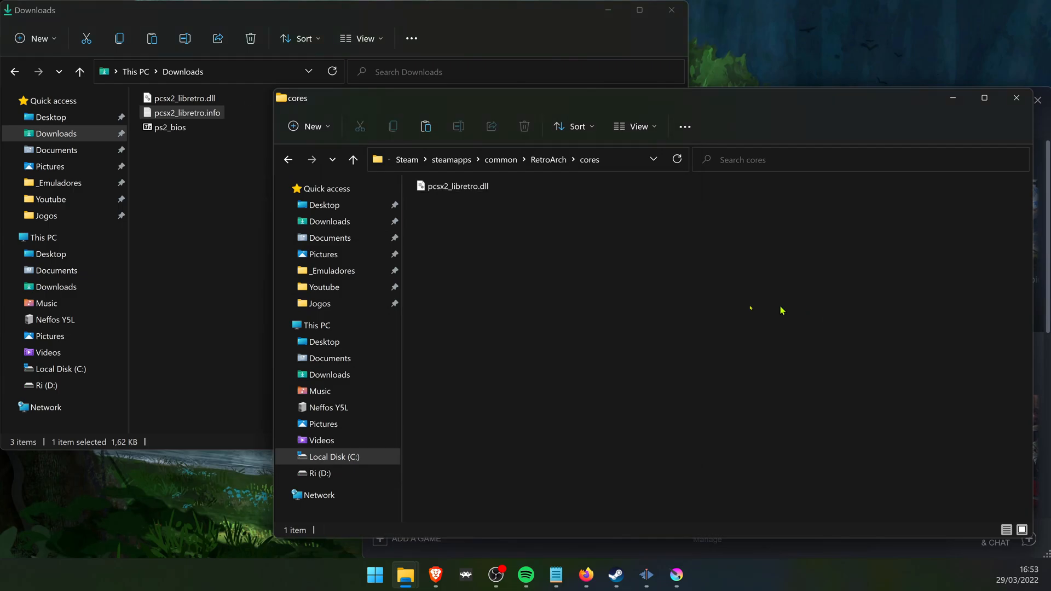
{"action": "key", "text": "alt+Up"}
{"action": "double_click", "coordinate": [440, 346]}
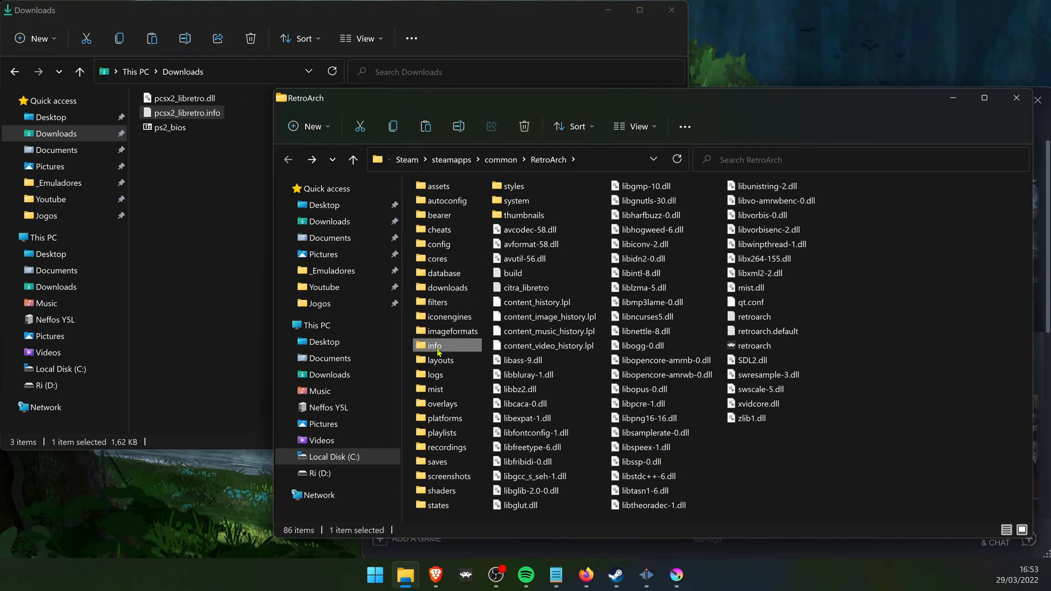
{"action": "right_click", "coordinate": [482, 333]}
{"action": "left_click", "coordinate": [499, 346]}
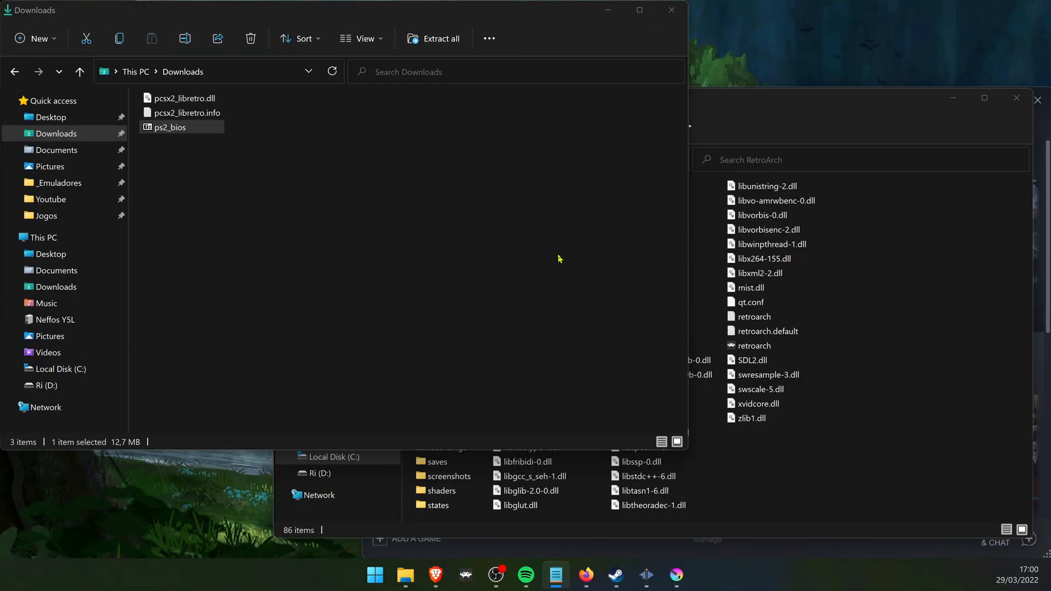
Step: Create a new folder named pcsx2 inside RetroArch's system folder
{"action": "left_click", "coordinate": [790, 117]}
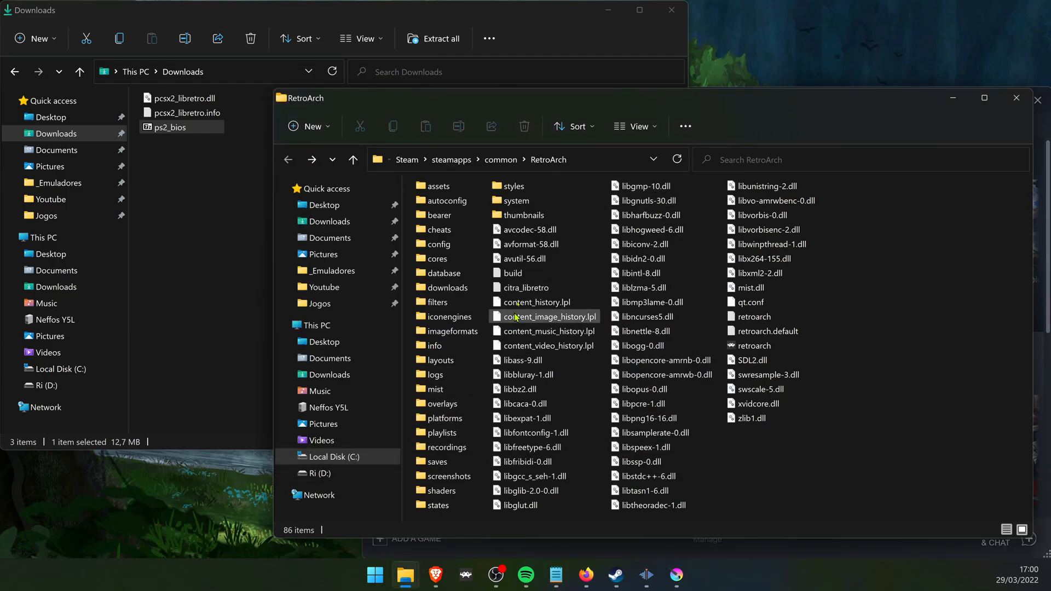
{"action": "left_click", "coordinate": [519, 203]}
{"action": "double_click", "coordinate": [520, 206]}
{"action": "right_click", "coordinate": [467, 259]}
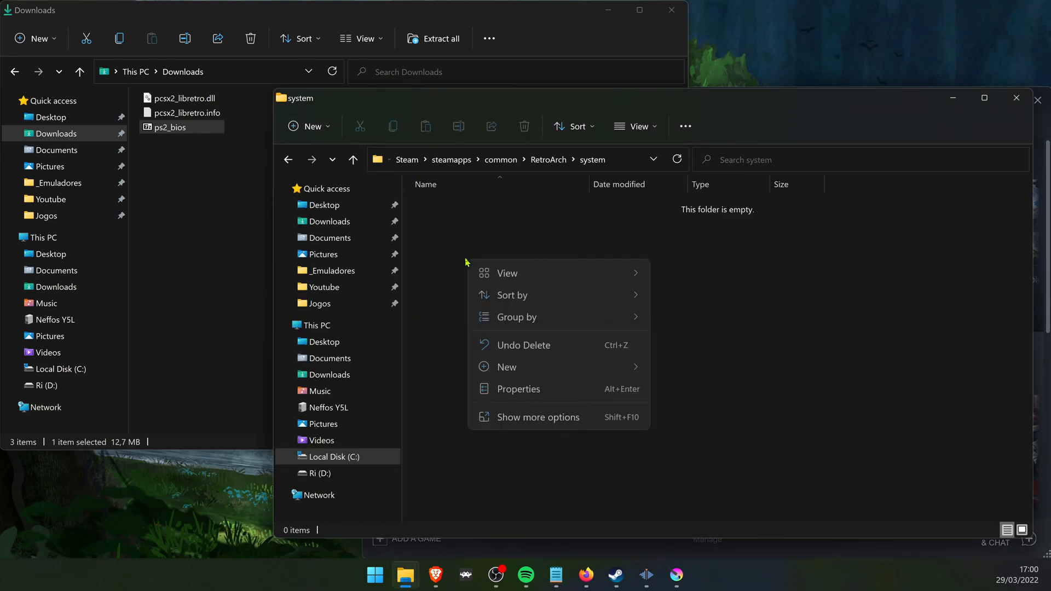
{"action": "mouse_move", "coordinate": [507, 368]}
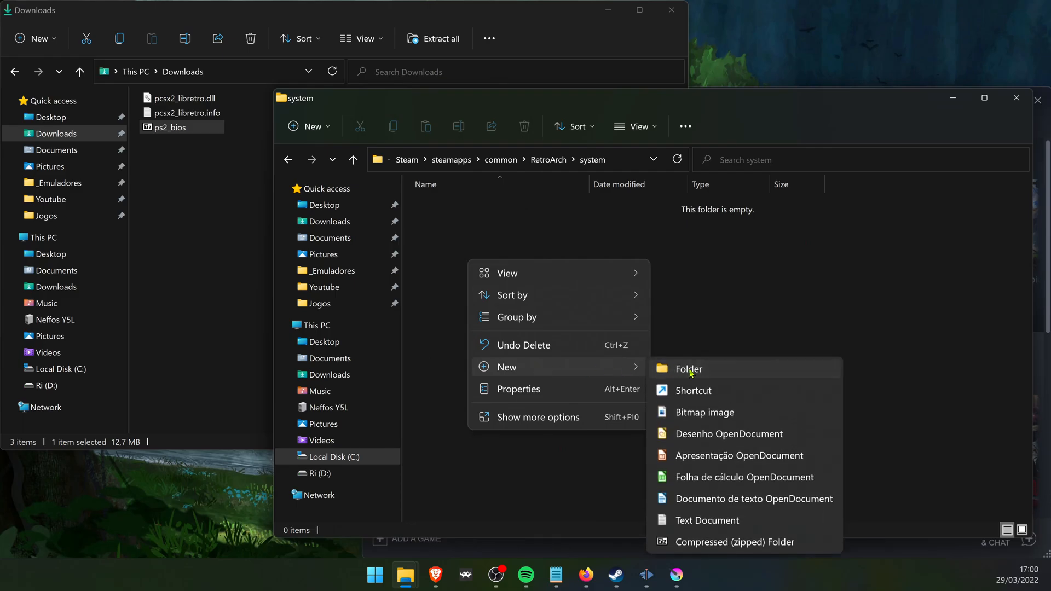
{"action": "left_click", "coordinate": [686, 371]}
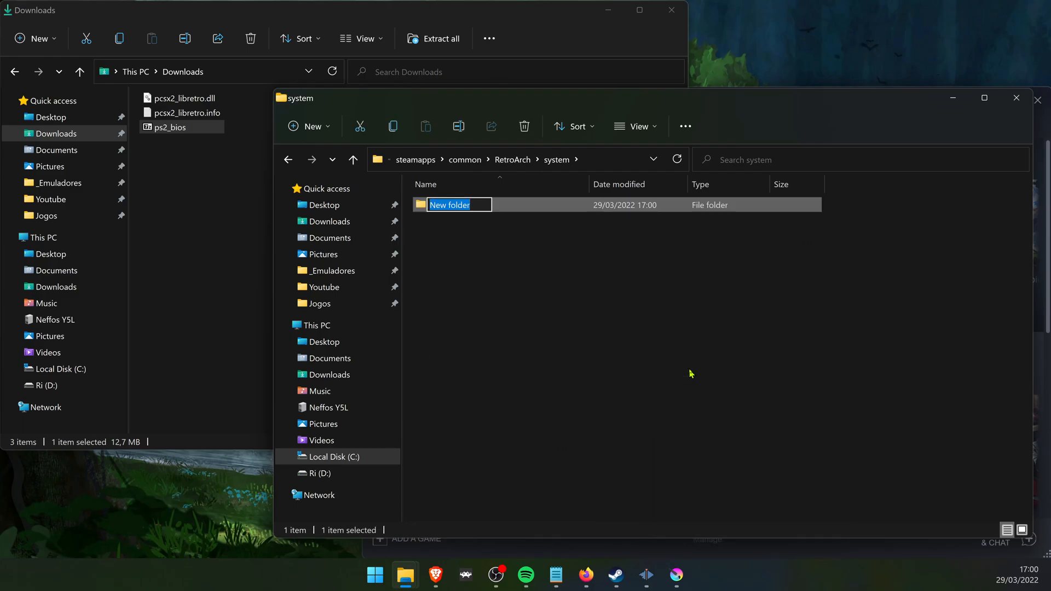
{"action": "type", "text": "pcsx2"}
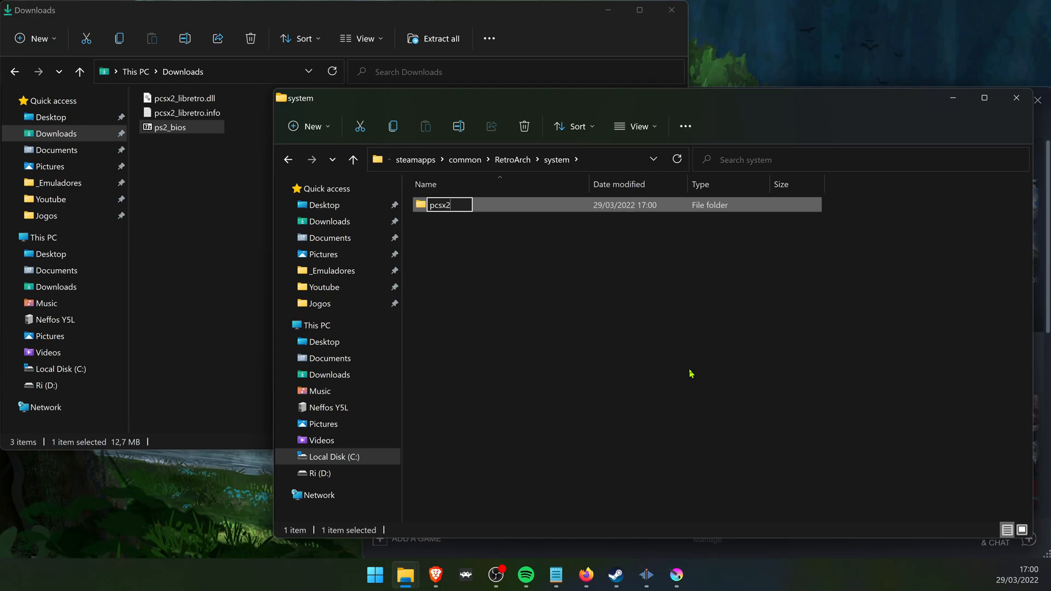
{"action": "left_click", "coordinate": [691, 373]}
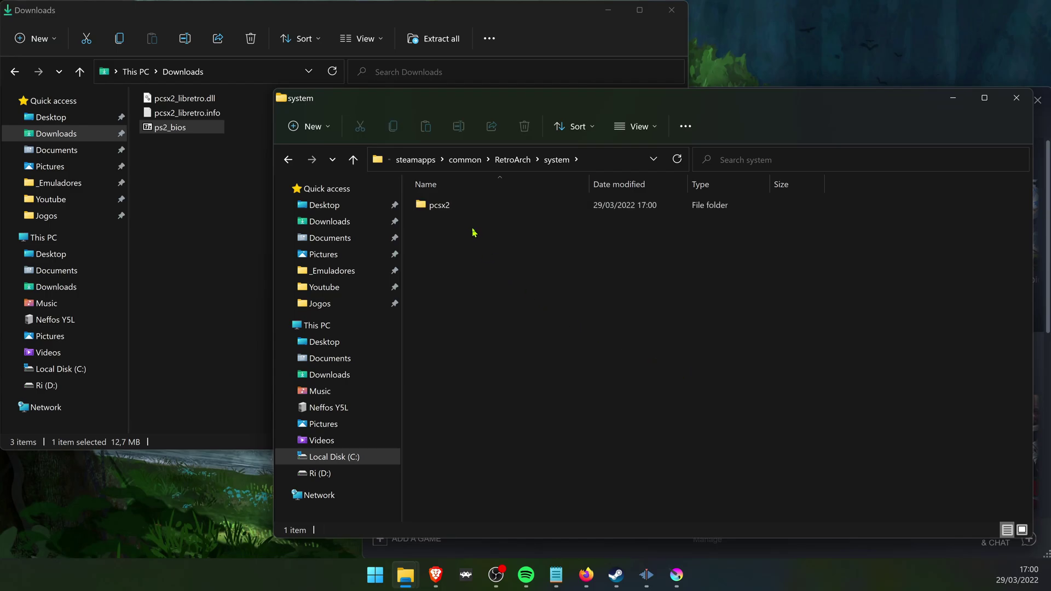
Step: Create a bios folder inside the new pcsx2 folder
{"action": "double_click", "coordinate": [451, 207]}
{"action": "right_click", "coordinate": [486, 333]}
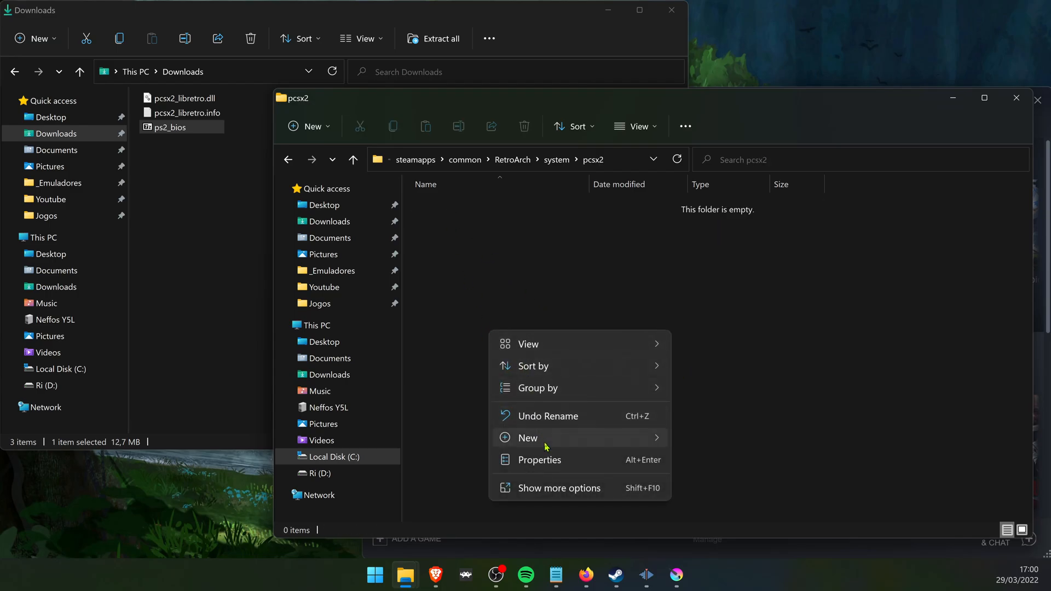
{"action": "mouse_move", "coordinate": [528, 437]}
{"action": "left_click", "coordinate": [717, 266]}
{"action": "type", "text": "b"}
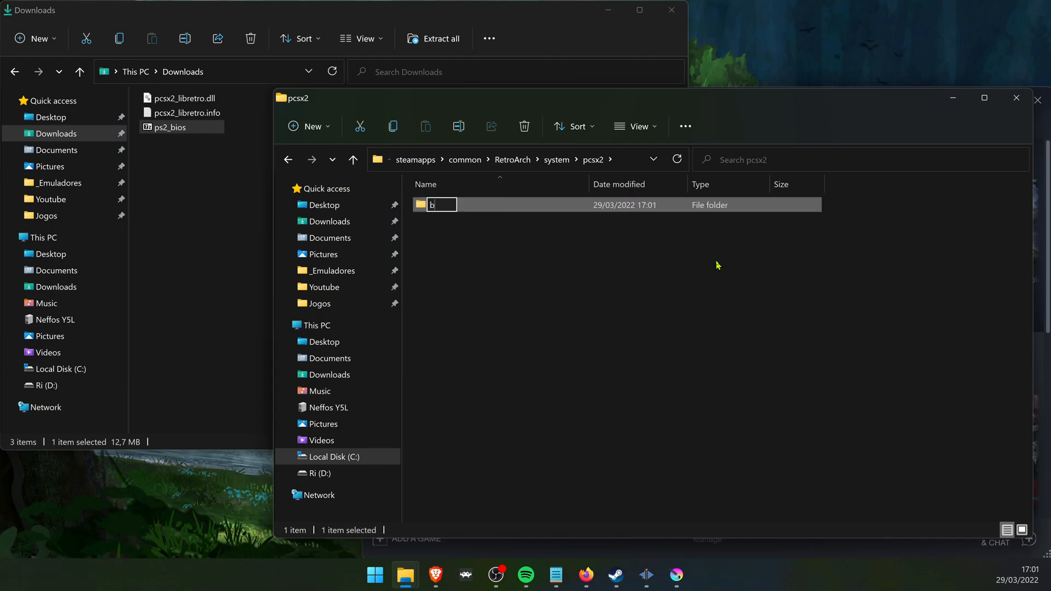
{"action": "type", "text": "ios"}
{"action": "left_click", "coordinate": [716, 265]}
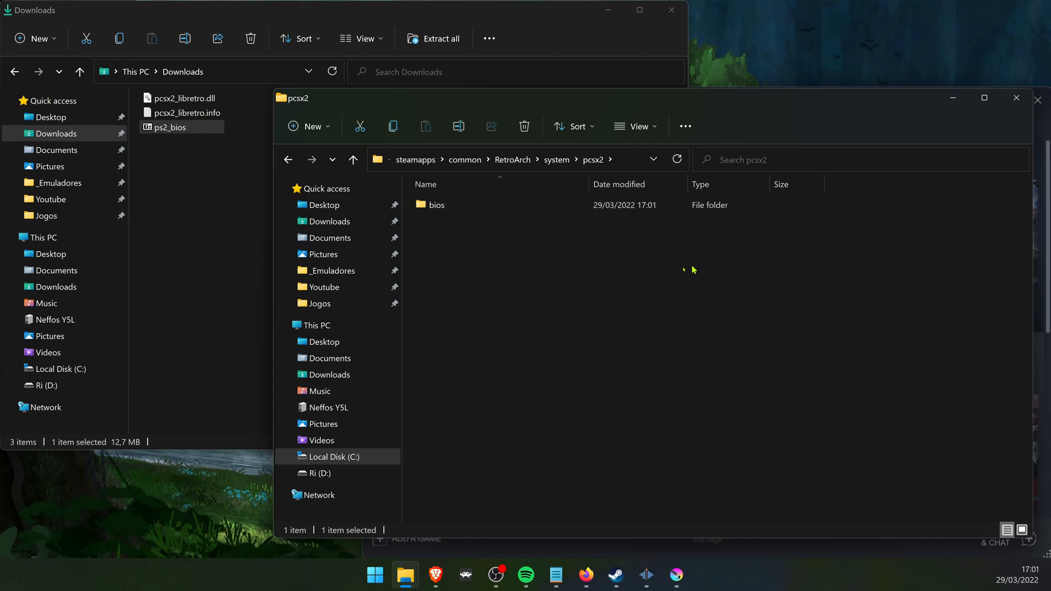
Step: Select the BIOS files in the ps2_bios archive and arrange it beside the pcsx2 folder
{"action": "left_click", "coordinate": [186, 132]}
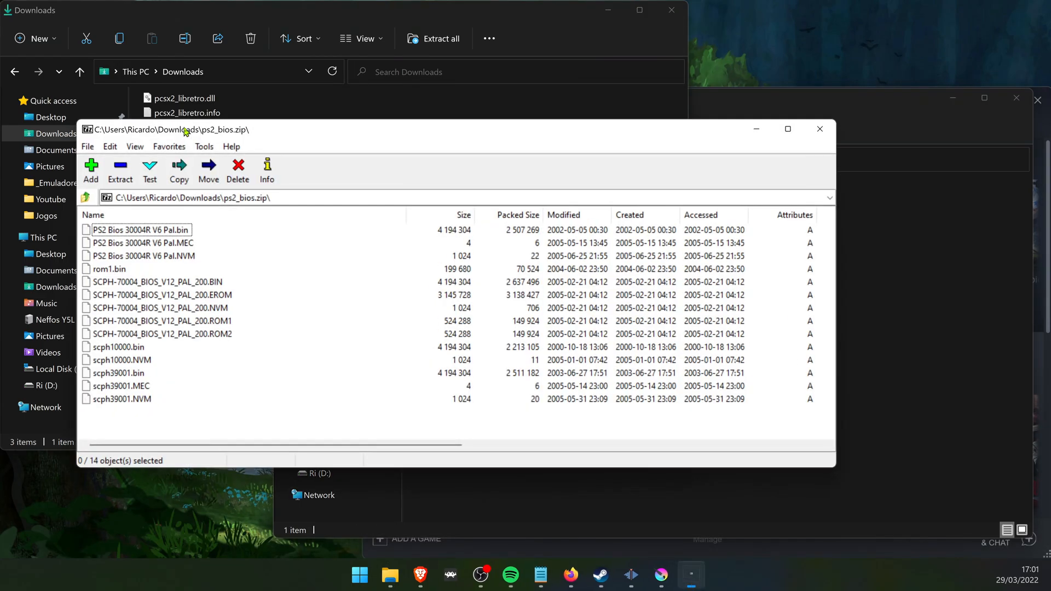
{"action": "mouse_move", "coordinate": [154, 418]}
{"action": "left_mouse_down"}
{"action": "mouse_move", "coordinate": [165, 283]}
{"action": "mouse_move", "coordinate": [121, 231]}
{"action": "left_mouse_up"}
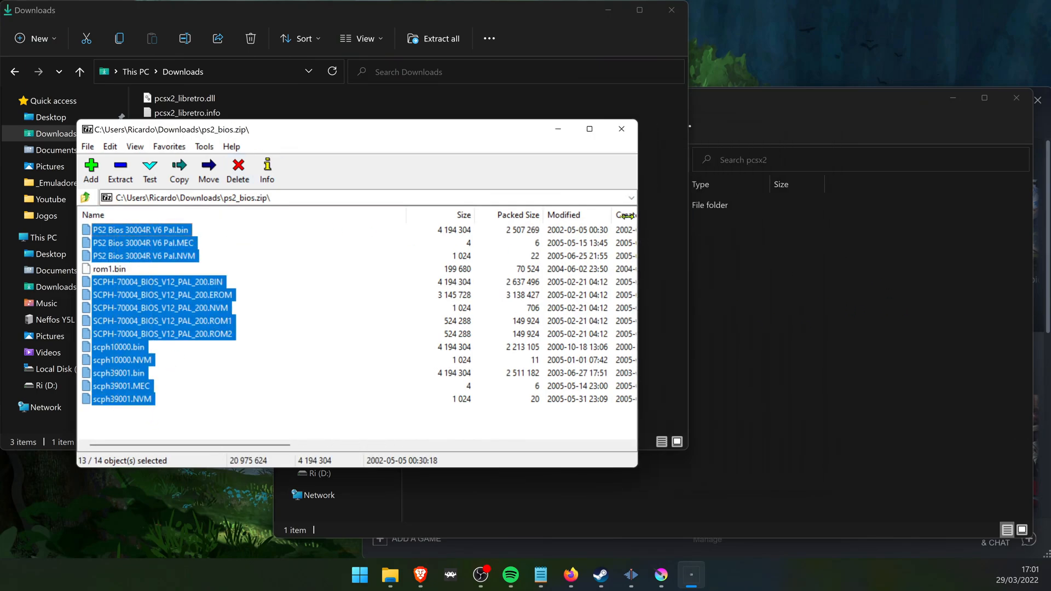
{"action": "left_click_drag", "start_coordinate": [836, 209], "coordinate": [611, 239]}
{"action": "left_click", "coordinate": [782, 115]}
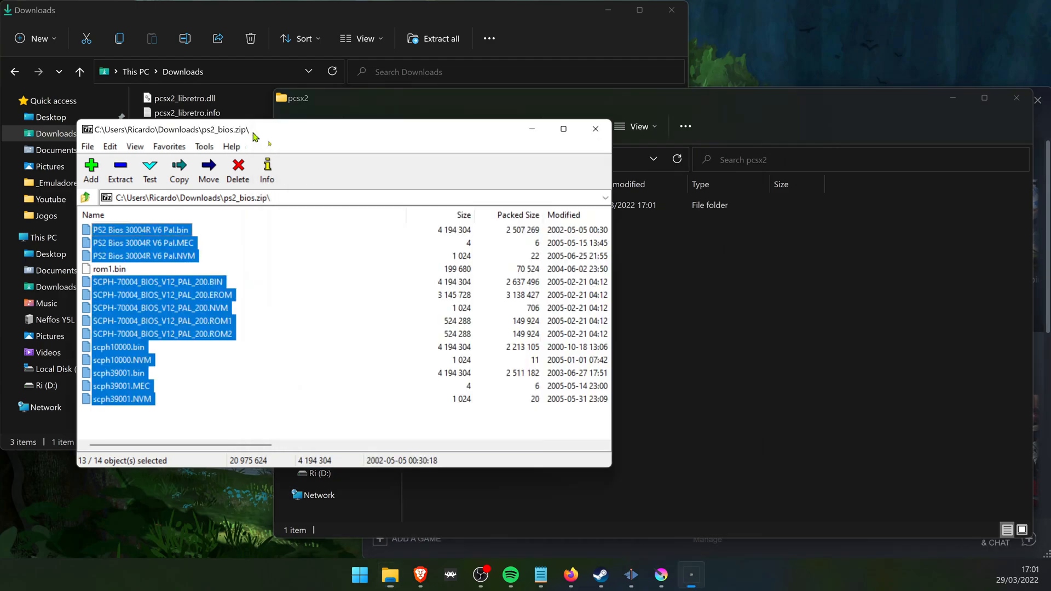
{"action": "left_click_drag", "start_coordinate": [259, 139], "coordinate": [739, 233]}
Step: Add rom1.bin to the selection and drag all 14 BIOS files into the bios folder, then check it
{"action": "left_click", "coordinate": [595, 370], "text": "ctrl"}
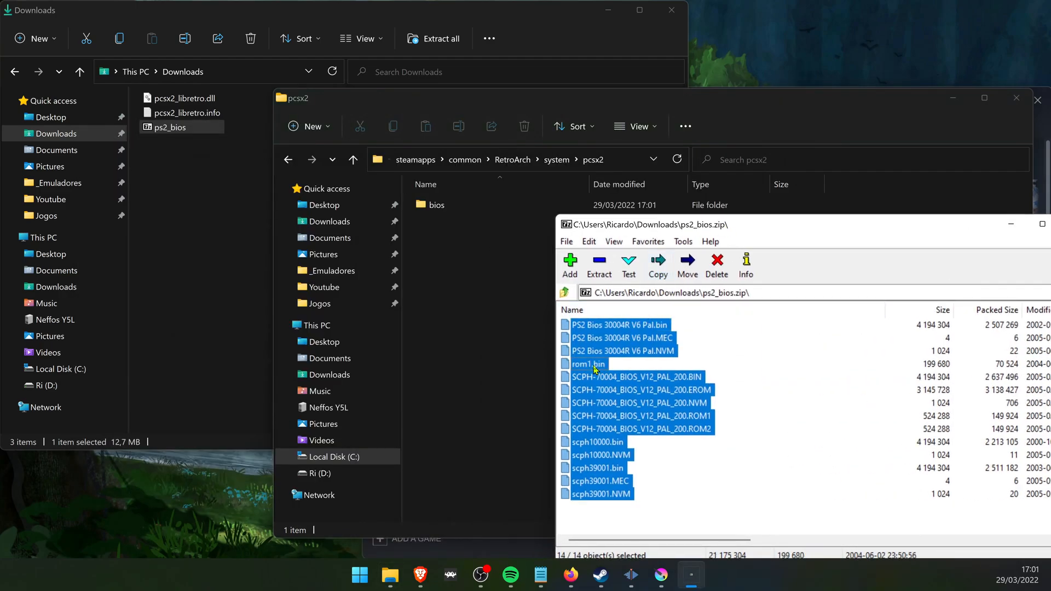
{"action": "left_click_drag", "start_coordinate": [589, 327], "coordinate": [439, 210]}
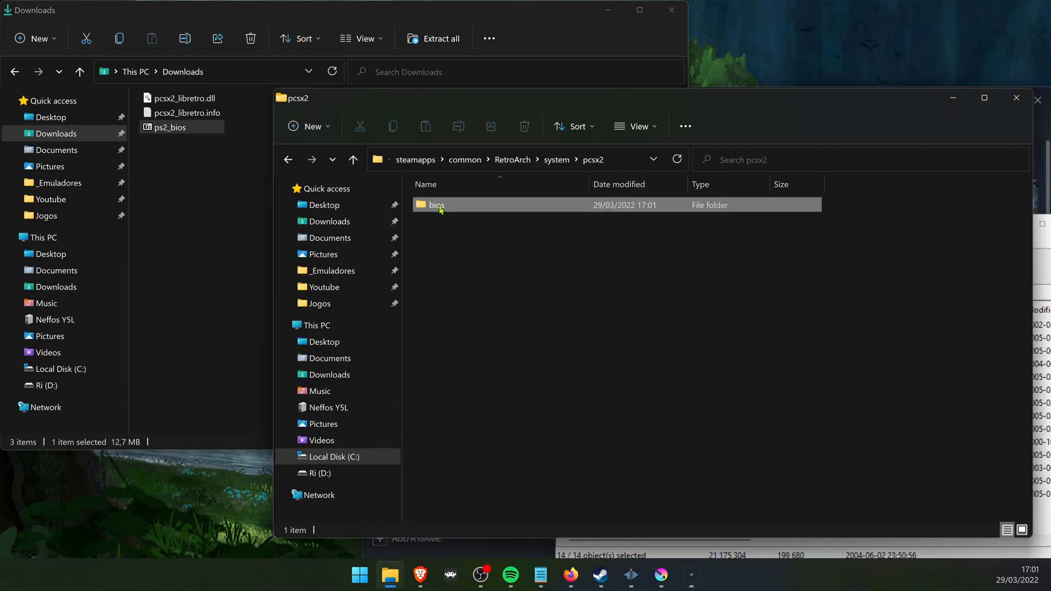
{"action": "double_click", "coordinate": [440, 208]}
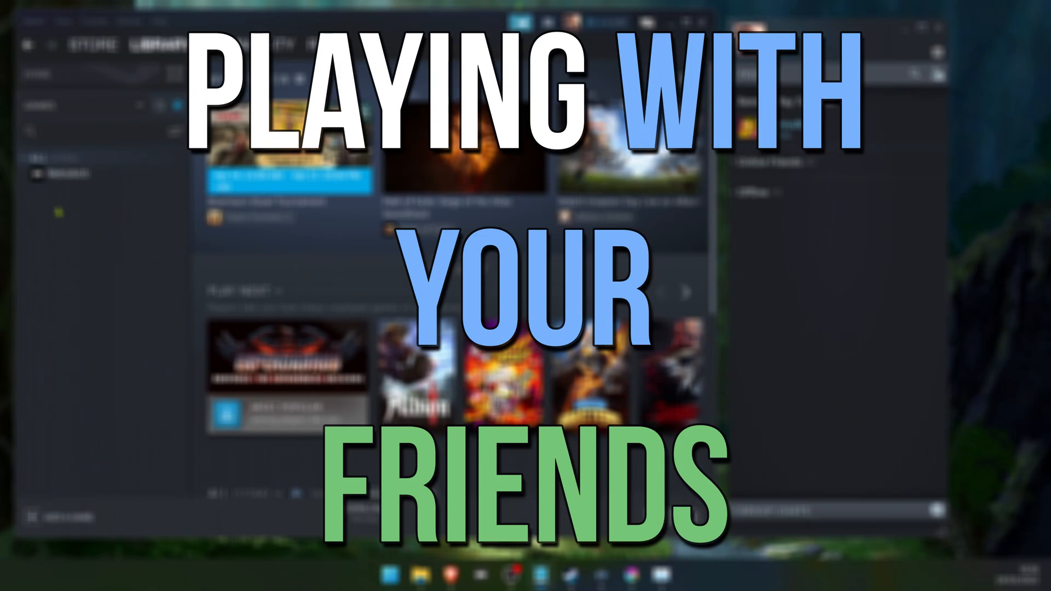
Step: Launch RetroArch from Steam and browse Load Content's downloads location
{"action": "right_click", "coordinate": [80, 176]}
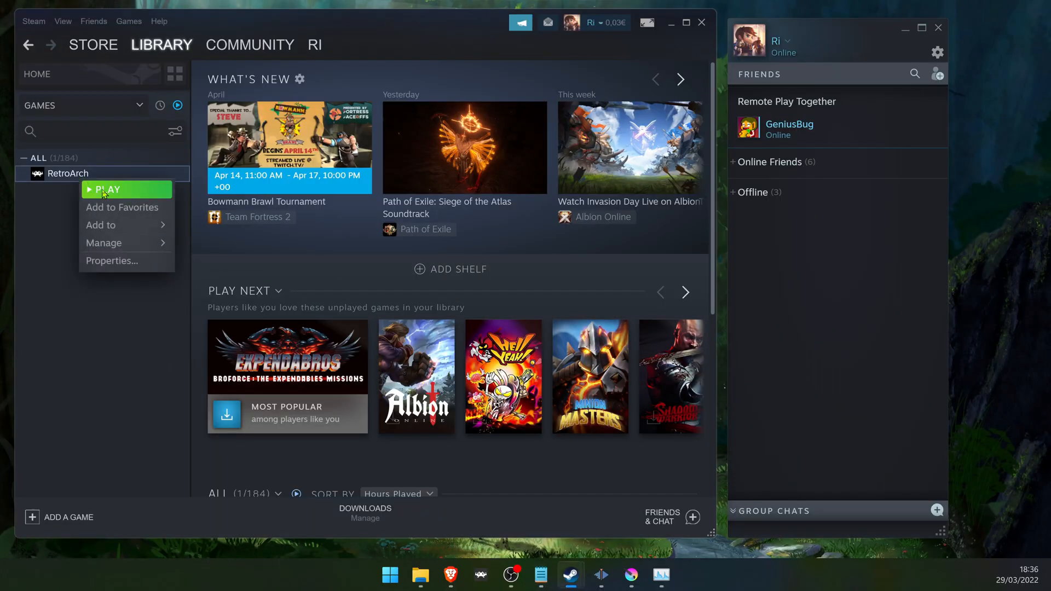
{"action": "left_click", "coordinate": [110, 190]}
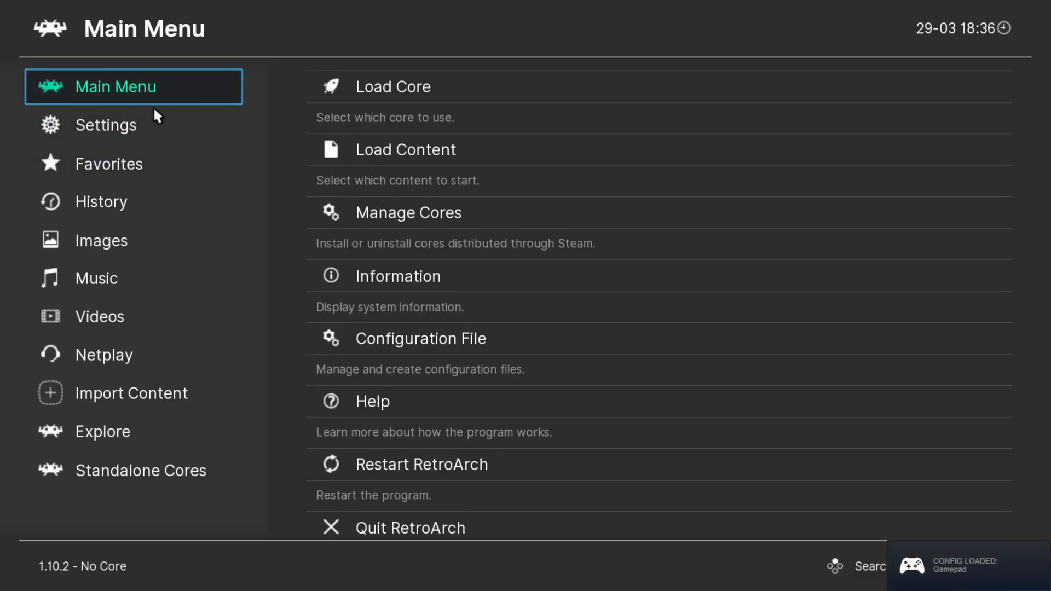
{"action": "left_click", "coordinate": [393, 147]}
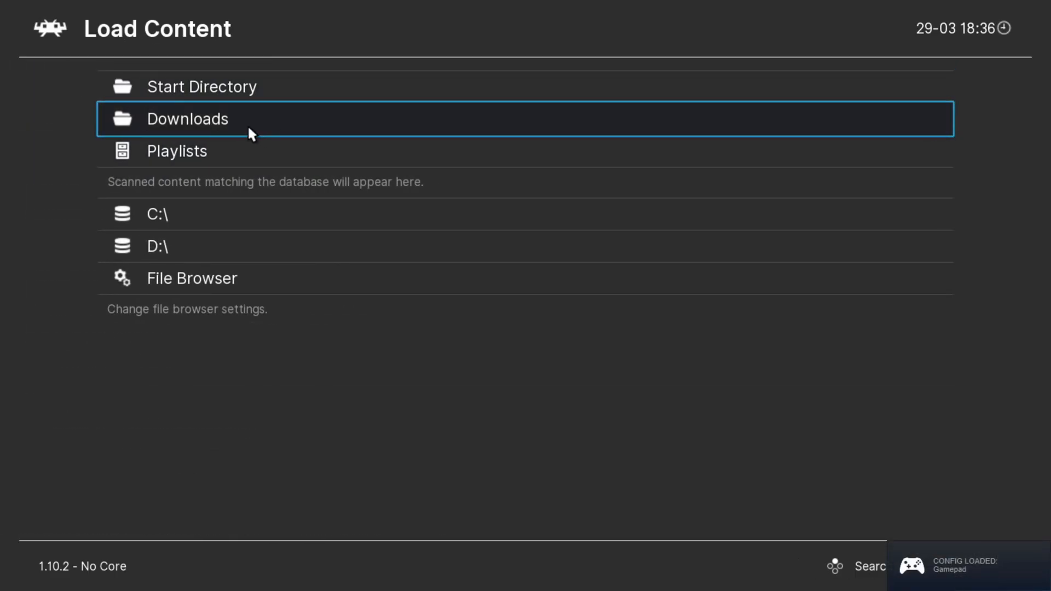
{"action": "left_click", "coordinate": [235, 110]}
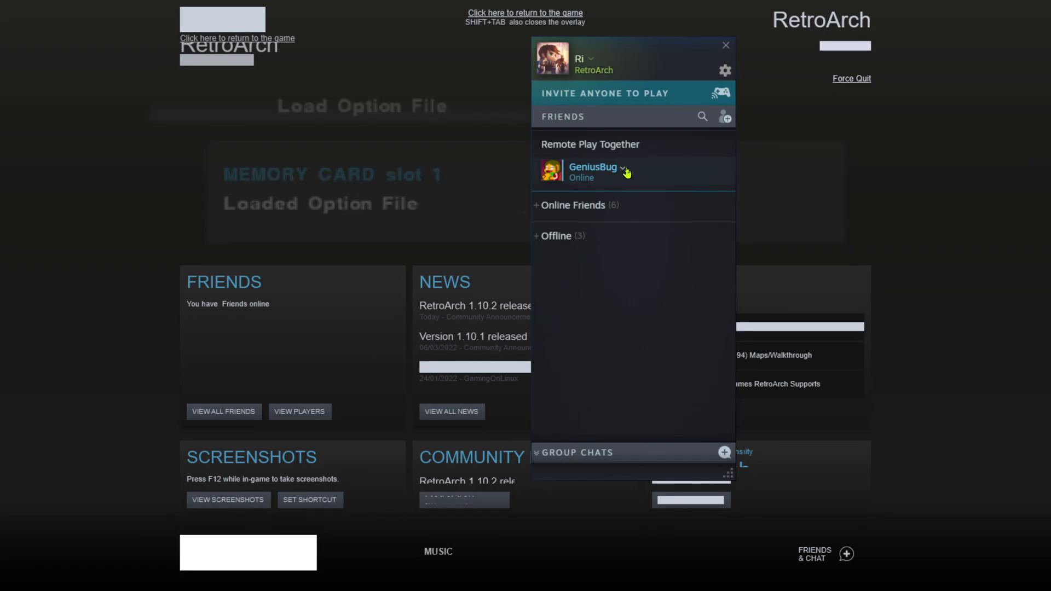
{"action": "left_click", "coordinate": [623, 170]}
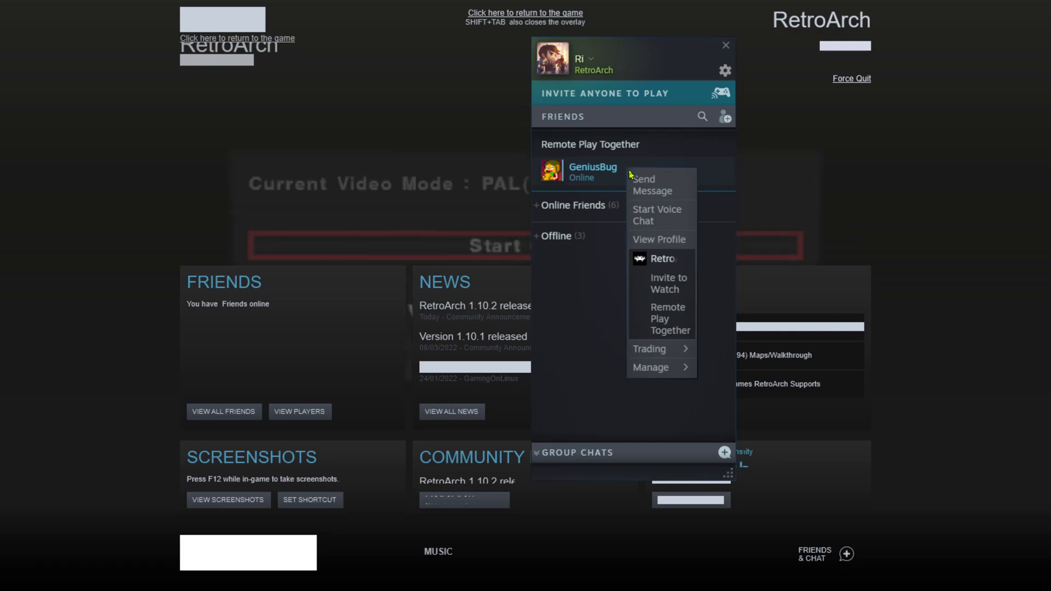
{"action": "left_click", "coordinate": [682, 318]}
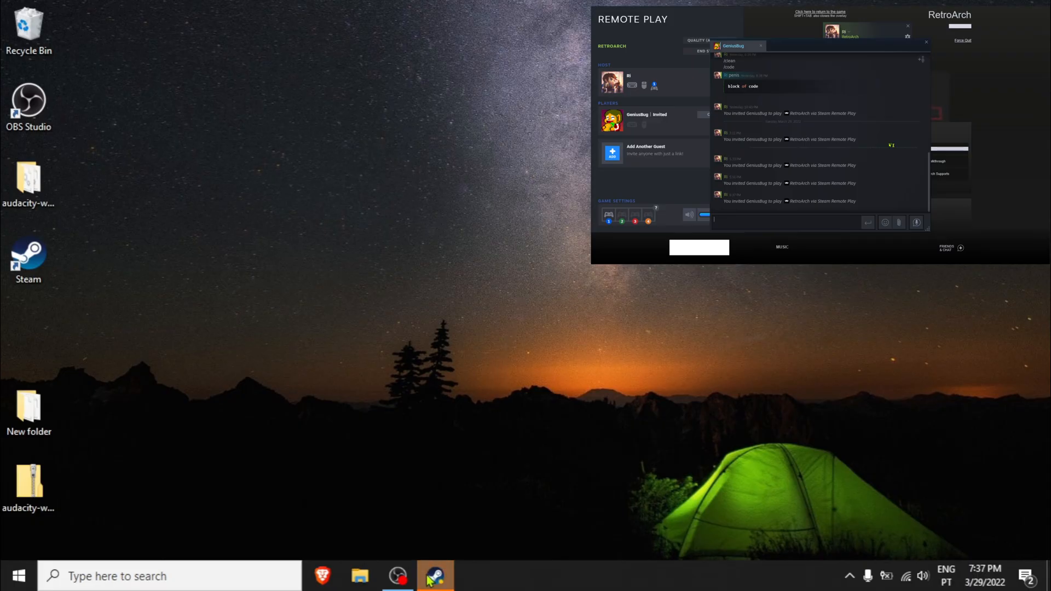
Step: Accept the RetroArch Remote Play invite from chat and confirm joining with Let's go!
{"action": "left_click", "coordinate": [432, 580]}
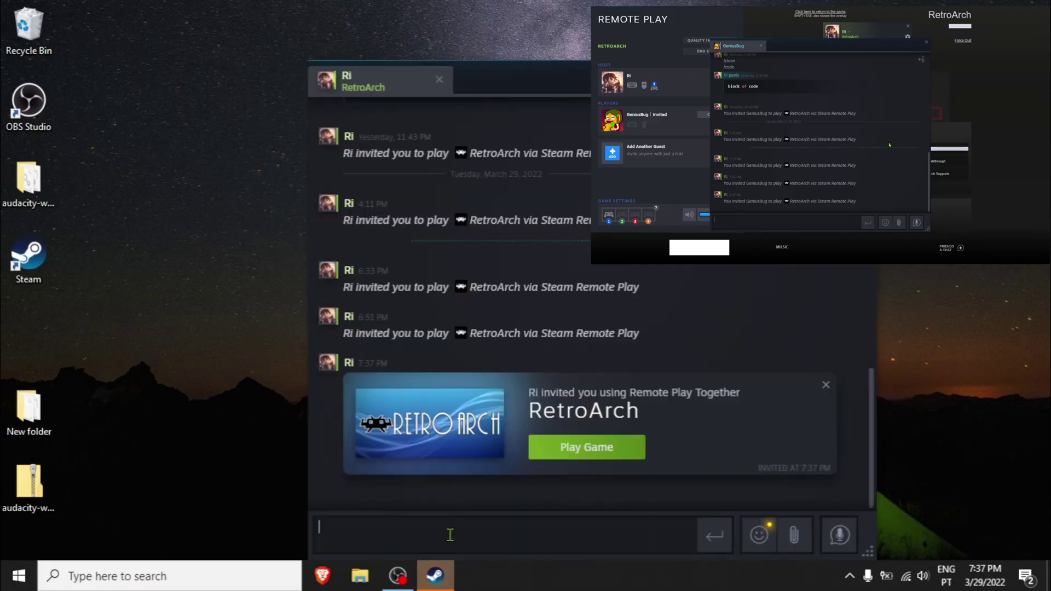
{"action": "left_click", "coordinate": [606, 450]}
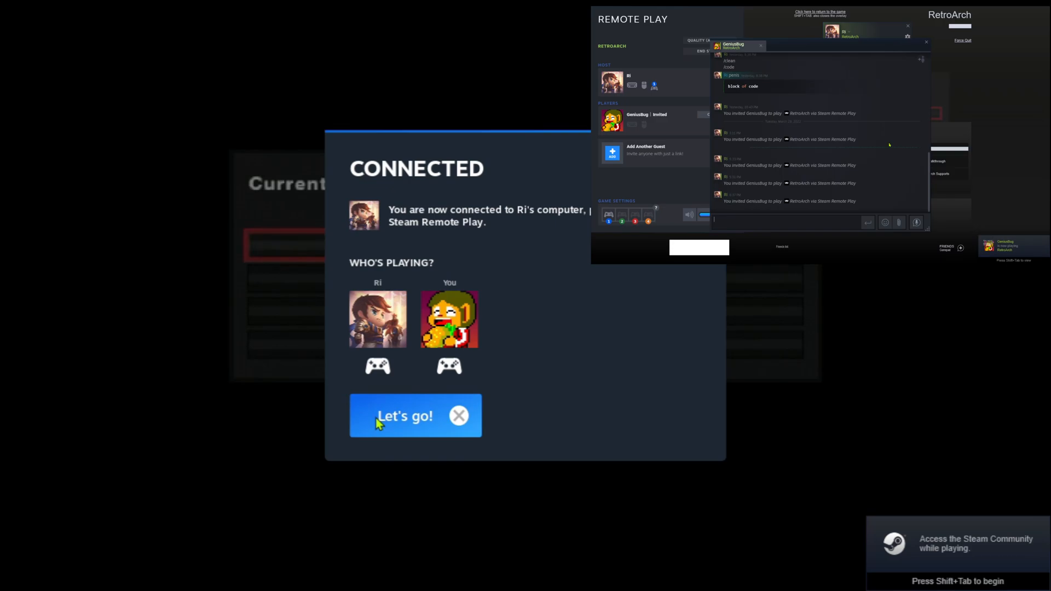
{"action": "left_click", "coordinate": [402, 417]}
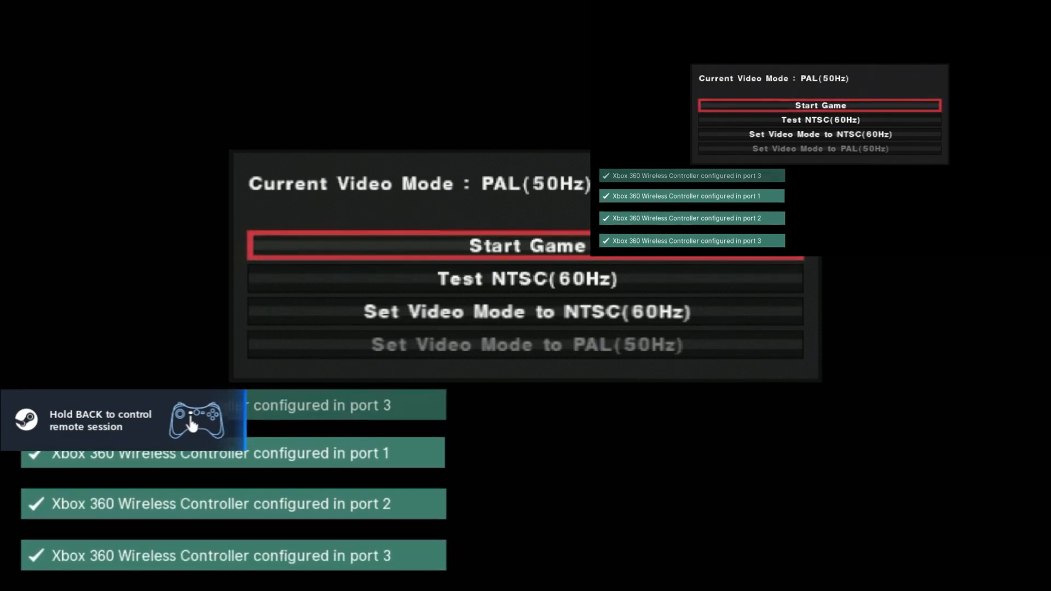
Step: Set the game's video mode to NTSC and proceed through Match to team selection
{"action": "key", "text": "Down"}
{"action": "key", "text": "Down"}
{"action": "key", "text": "Return"}
{"action": "key", "text": "Return"}
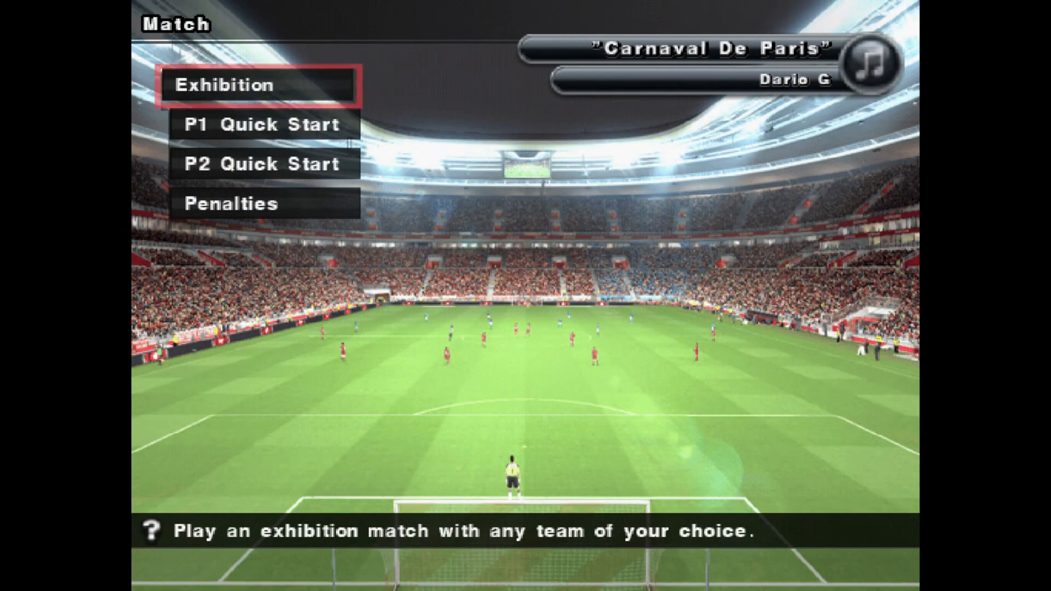
{"action": "key", "text": "Down"}
{"action": "key", "text": "Down"}
{"action": "key", "text": "Return"}
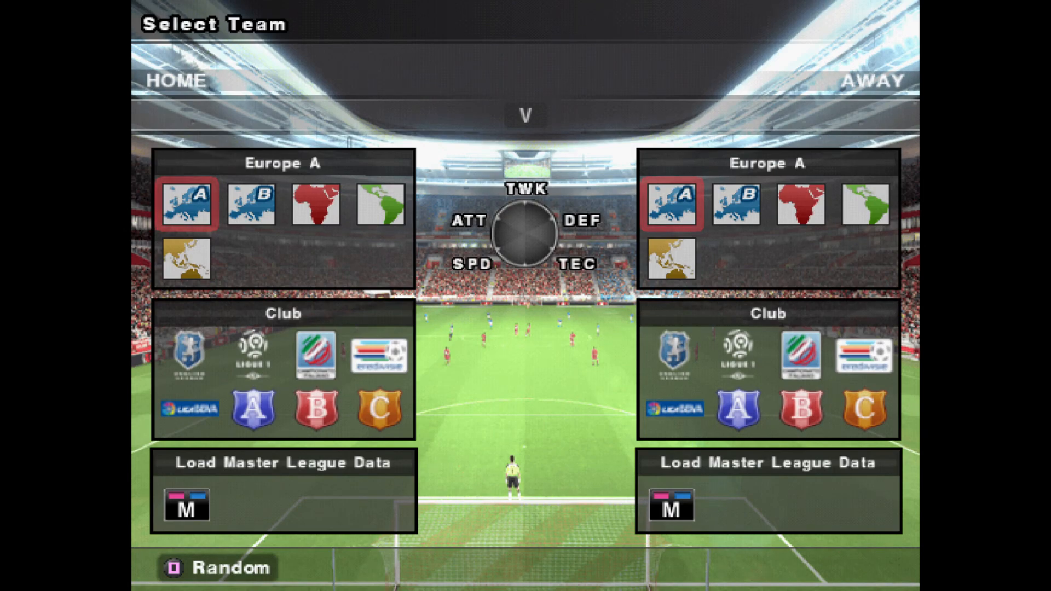
Step: Pick Europe A with Austria as home team, then bring up the RetroArch menu with F1
{"action": "key", "text": "Right"}
{"action": "key", "text": "Left"}
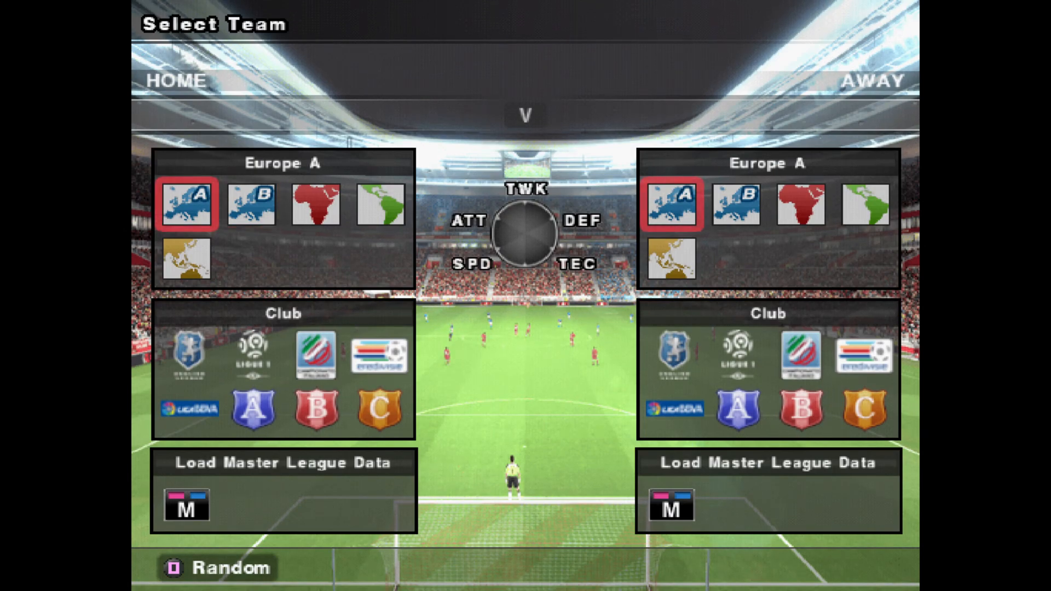
{"action": "key", "text": "Return"}
{"action": "key", "text": "Right"}
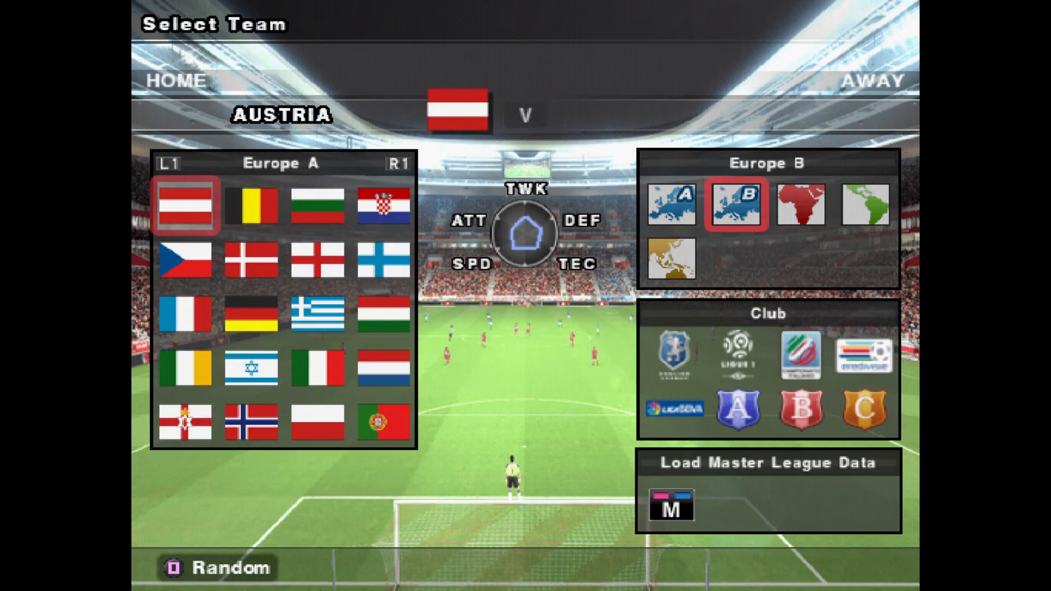
{"action": "key", "text": "Left"}
{"action": "key", "text": "Down"}
{"action": "key", "text": "Up"}
{"action": "key", "text": "Right"}
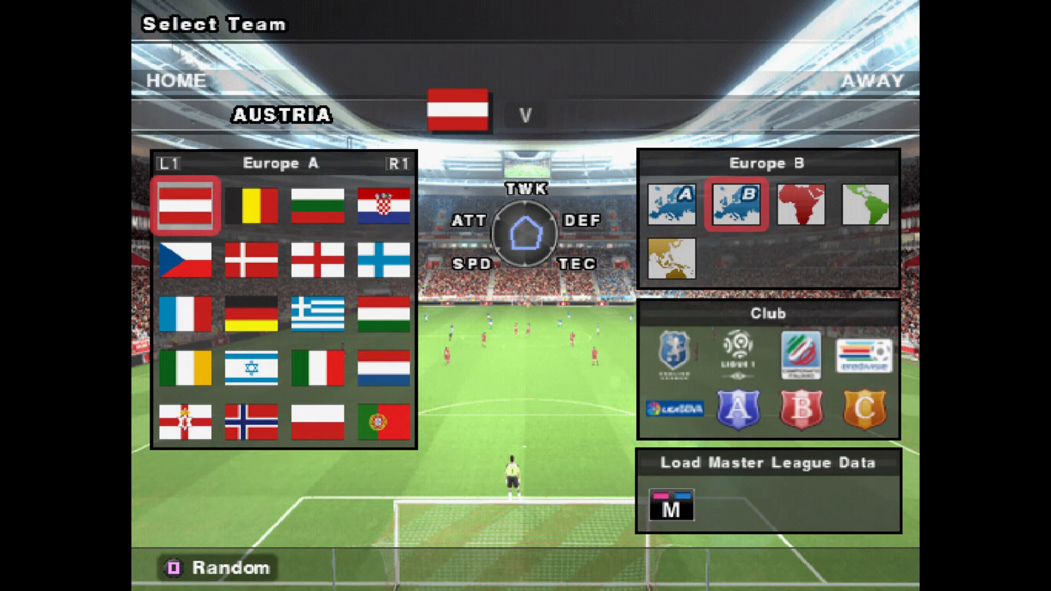
{"action": "key", "text": "Left"}
{"action": "key", "text": "Right"}
{"action": "key", "text": "Left"}
{"action": "key", "text": "Right"}
{"action": "key", "text": "Left"}
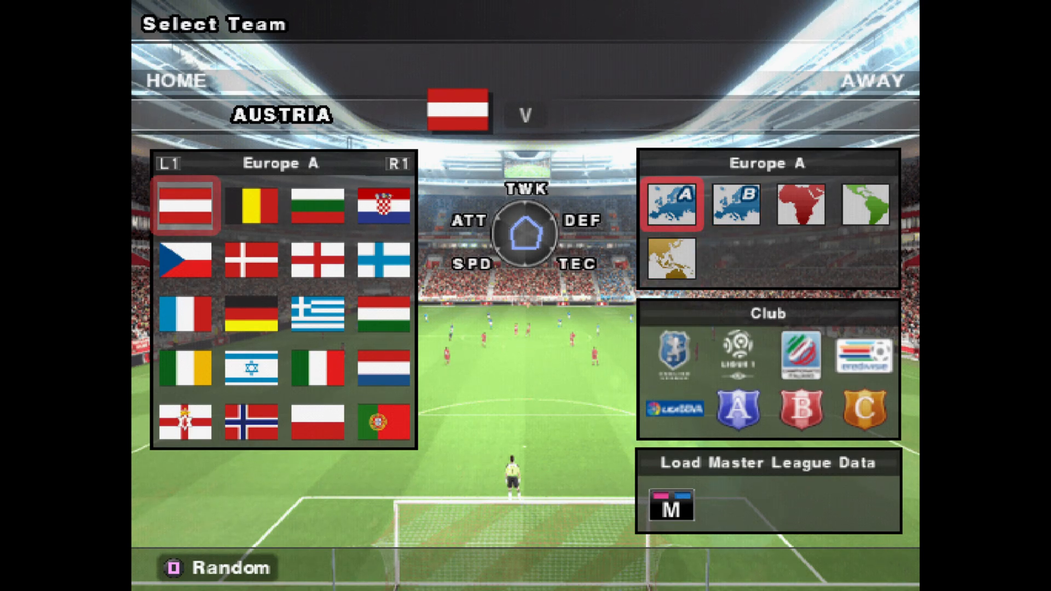
{"action": "key", "text": "Down"}
{"action": "key", "text": "Up"}
{"action": "key", "text": "F1"}
Step: Return to the main menu and enter Settings > Input
{"action": "key", "text": "BackSpace"}
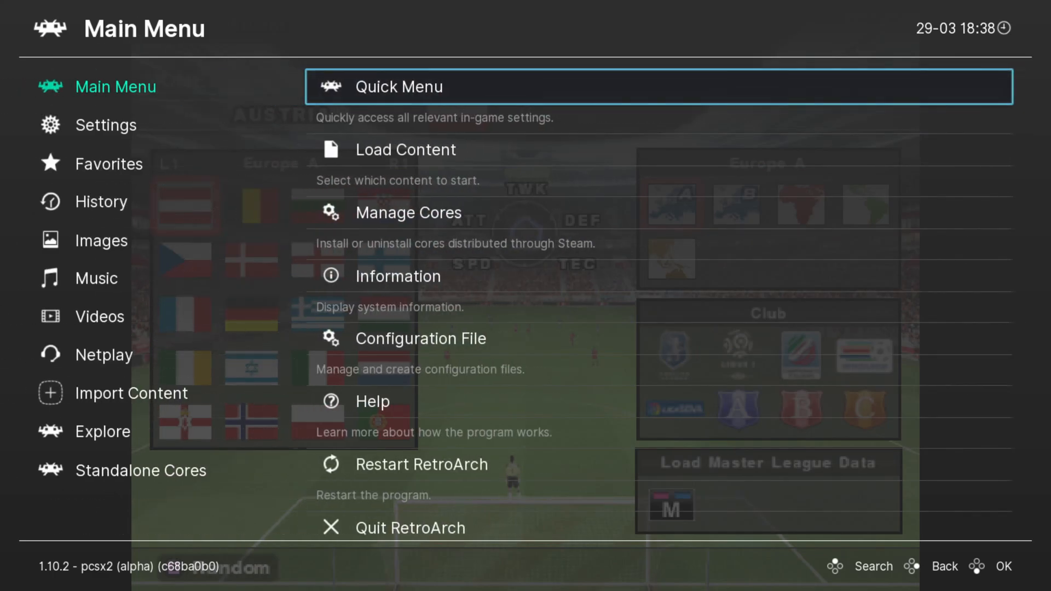
{"action": "key", "text": "Left"}
{"action": "key", "text": "Down"}
{"action": "key", "text": "Right"}
{"action": "key", "text": "Down"}
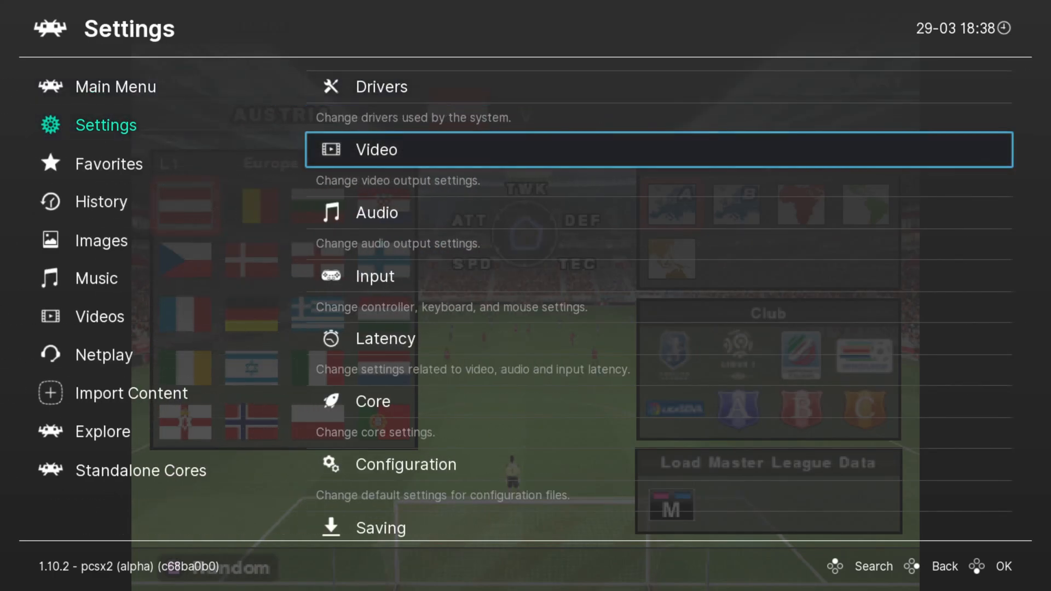
{"action": "key", "text": "Down"}
{"action": "key", "text": "Down"}
{"action": "key", "text": "Return"}
Step: Scroll down the input options and enter Port 2 Controls
{"action": "key", "text": "Down"}
{"action": "key", "text": "Down"}
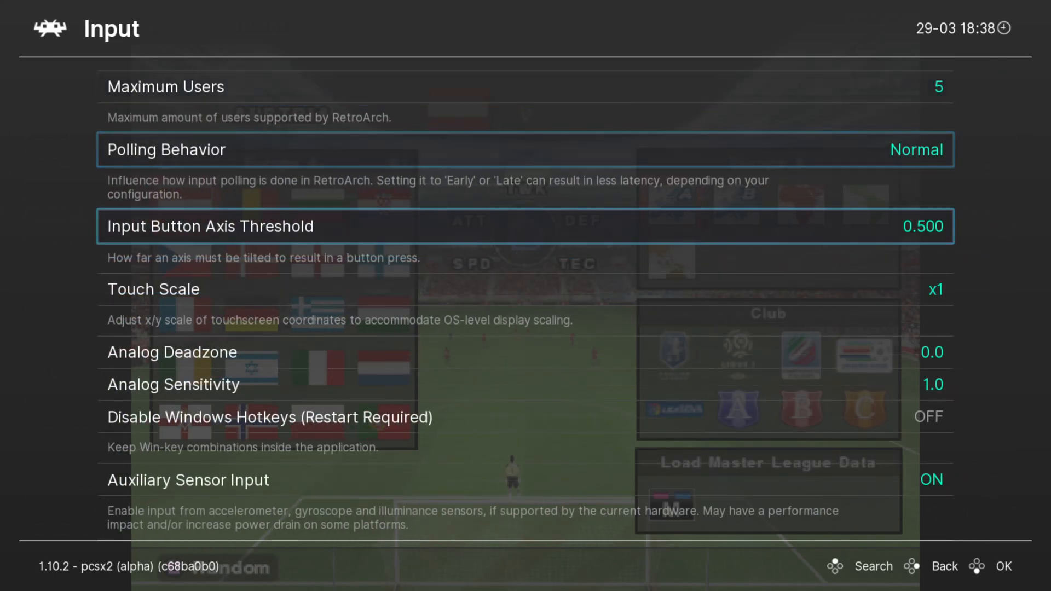
{"action": "key", "text": "Down"}
{"action": "key", "text": "Down"}
{"action": "key", "text": "Down"}
{"action": "key", "text": "Down"}
{"action": "key", "text": "Down"}
{"action": "key", "text": "Down"}
{"action": "key", "text": "Down"}
{"action": "key", "text": "Down"}
{"action": "key", "text": "Down"}
{"action": "key", "text": "Down"}
{"action": "key", "text": "Down"}
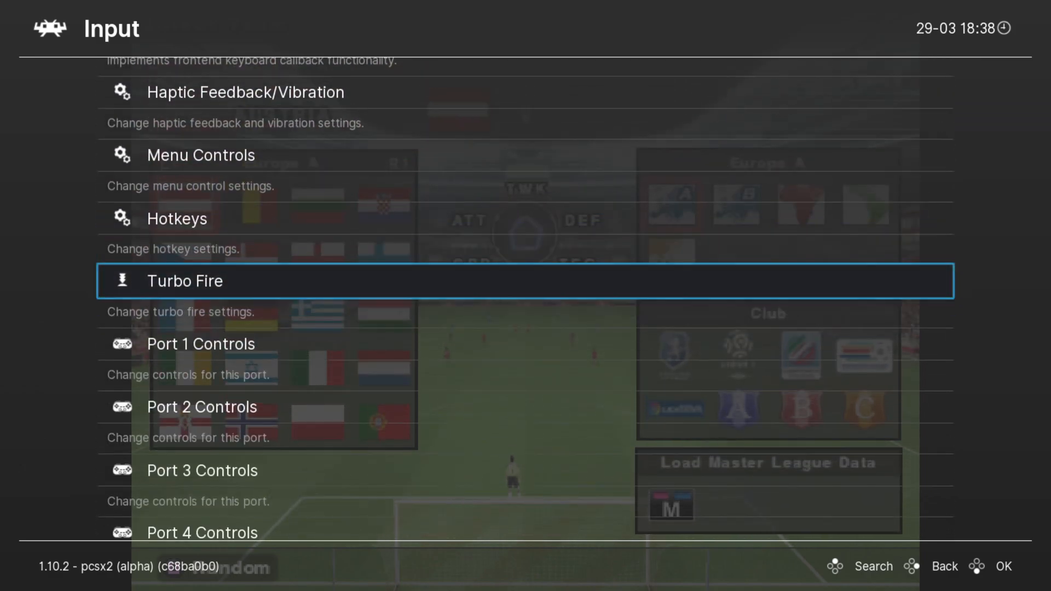
{"action": "key", "text": "Down"}
{"action": "key", "text": "Down"}
{"action": "key", "text": "Return"}
{"action": "key", "text": "Down"}
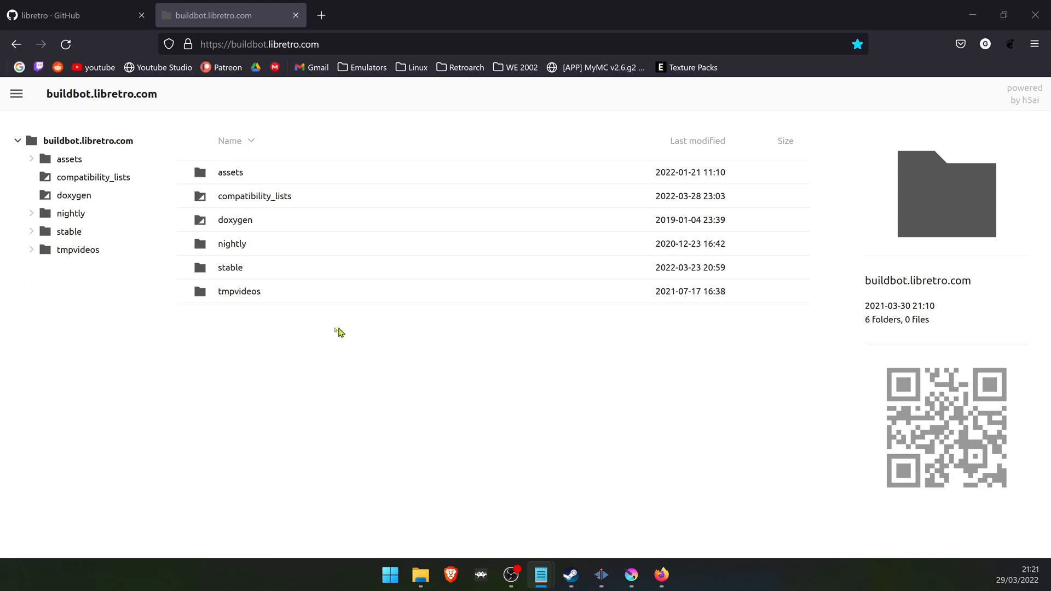
Step: Expand nightly > windows > x86_64 > latest on buildbot.libretro.com
{"action": "left_click", "coordinate": [31, 214]}
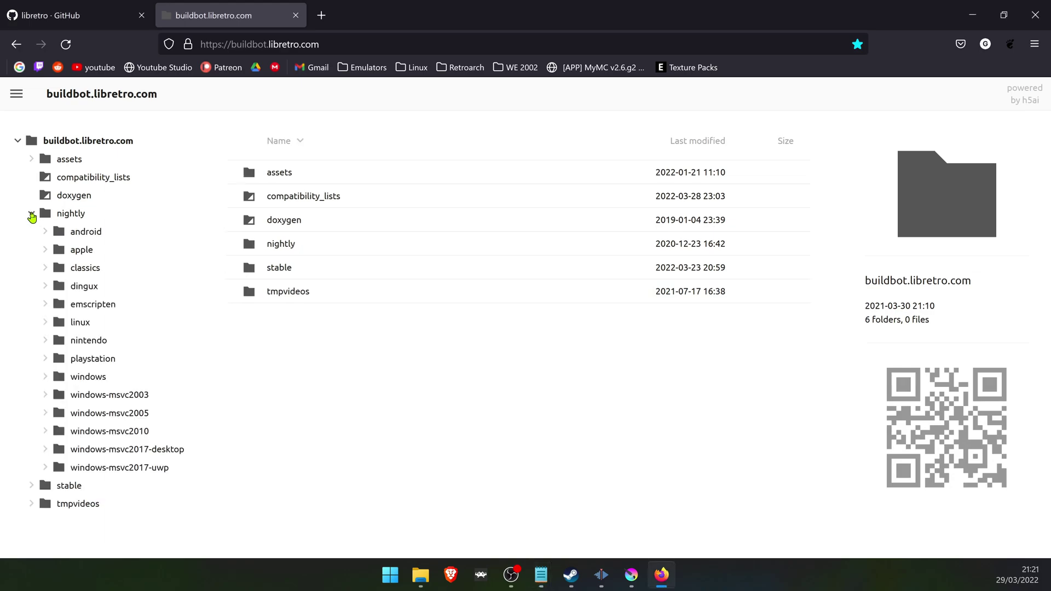
{"action": "left_click", "coordinate": [45, 380]}
{"action": "scroll", "coordinate": [115, 353], "scroll_direction": "down", "scroll_amount": 1}
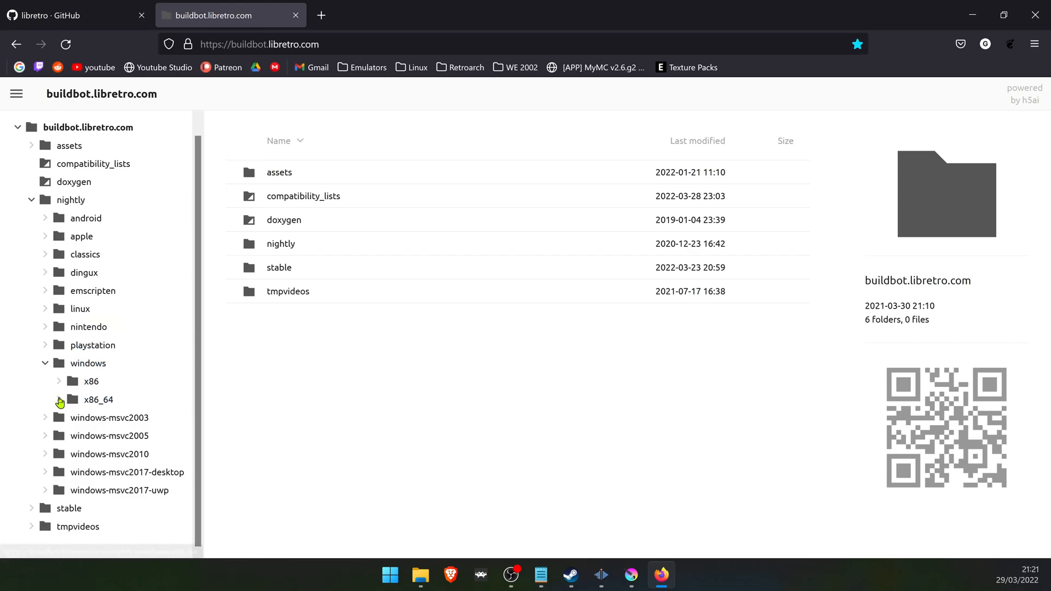
{"action": "left_click", "coordinate": [59, 400]}
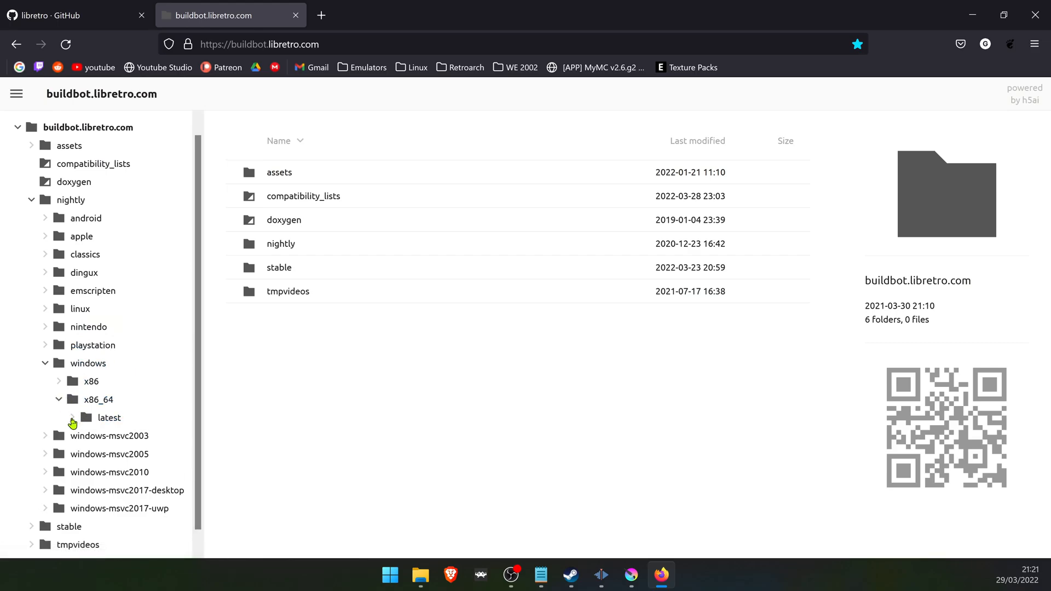
{"action": "left_click", "coordinate": [113, 421]}
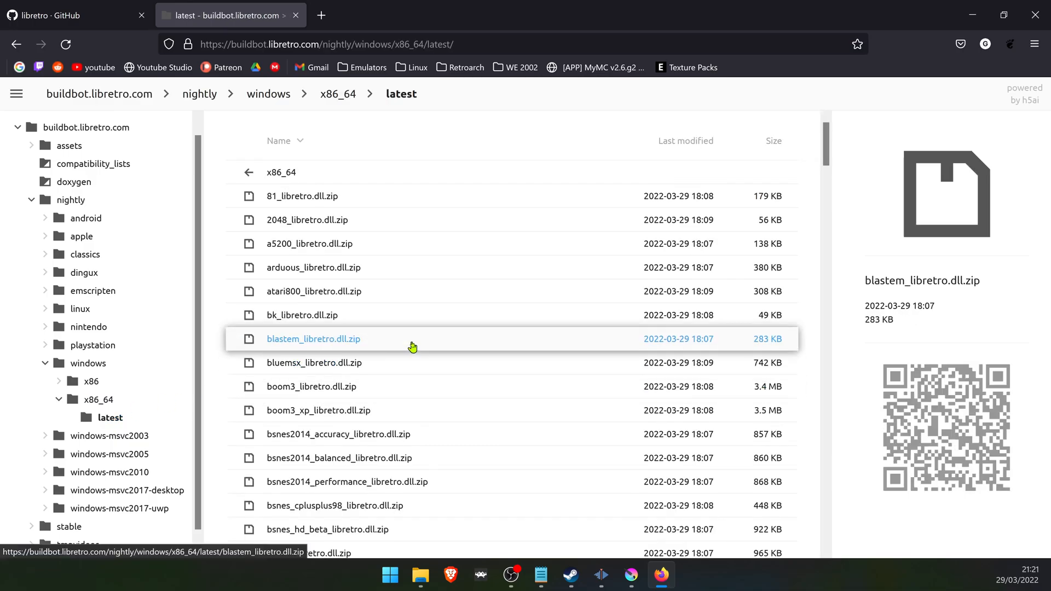
{"action": "scroll", "coordinate": [411, 345], "scroll_direction": "down", "scroll_amount": 6}
{"action": "scroll", "coordinate": [412, 347], "scroll_direction": "down", "scroll_amount": 5}
{"action": "scroll", "coordinate": [412, 347], "scroll_direction": "down", "scroll_amount": 5}
{"action": "scroll", "coordinate": [412, 348], "scroll_direction": "down", "scroll_amount": 5}
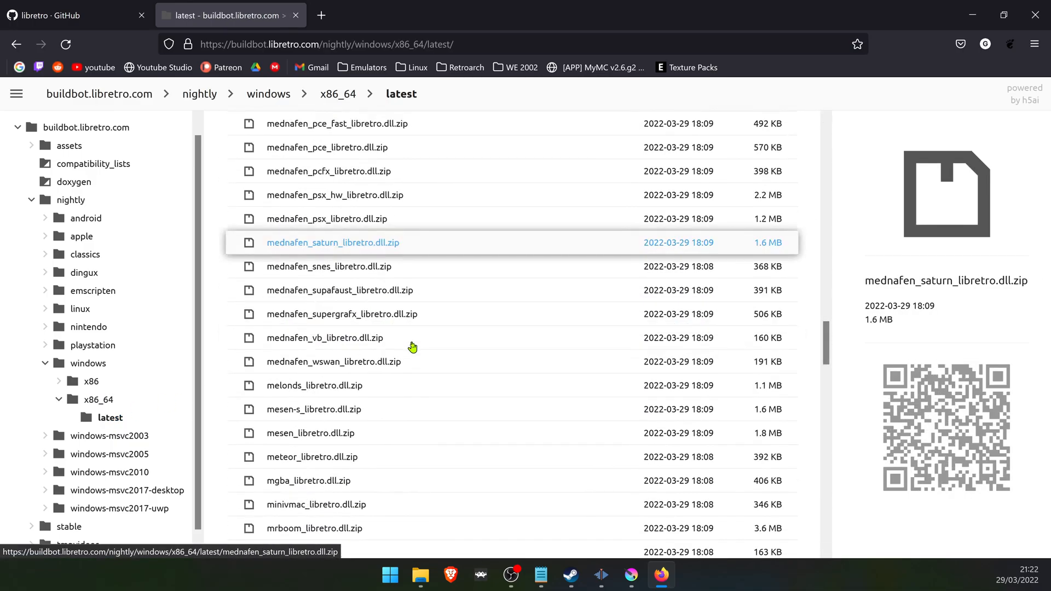
{"action": "scroll", "coordinate": [412, 347], "scroll_direction": "down", "scroll_amount": 5}
{"action": "scroll", "coordinate": [413, 347], "scroll_direction": "down", "scroll_amount": 5}
{"action": "scroll", "coordinate": [320, 216], "scroll_direction": "up", "scroll_amount": 2}
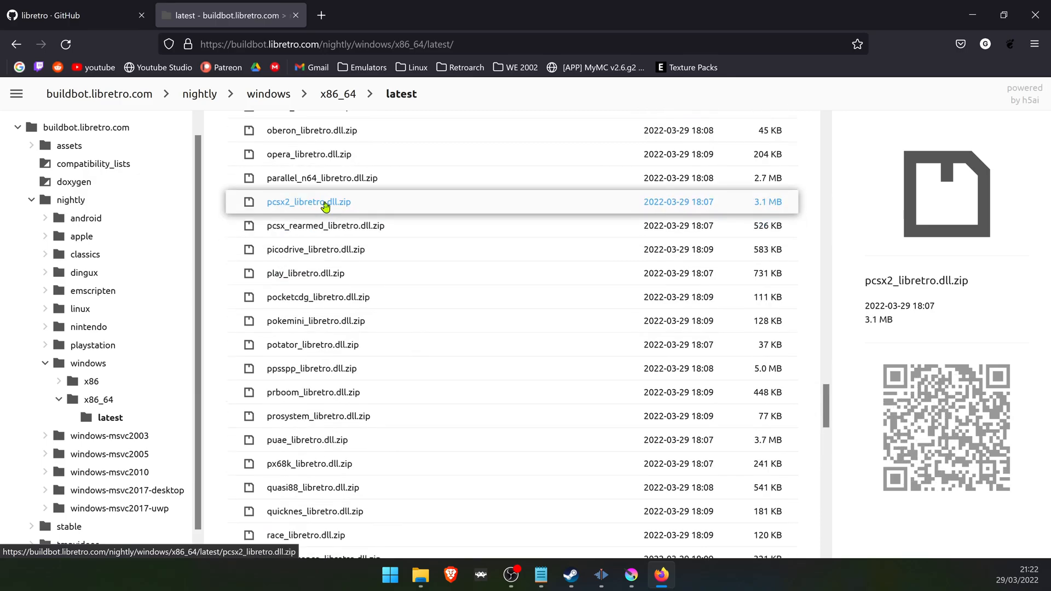
Step: Download pcsx2_libretro.dll.zip and confirm saving it
{"action": "left_click", "coordinate": [326, 205]}
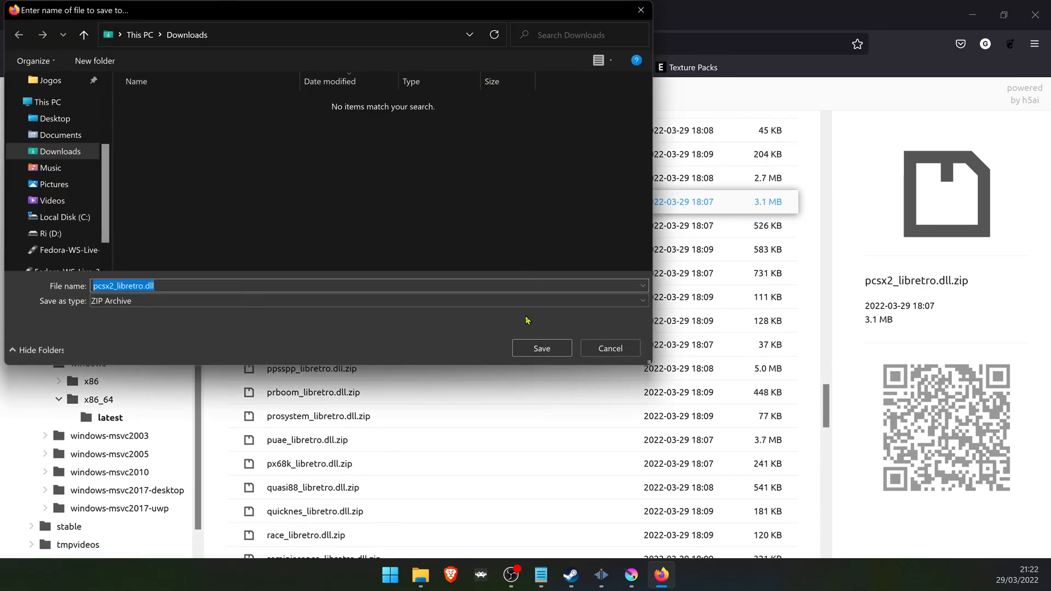
{"action": "left_click", "coordinate": [538, 349]}
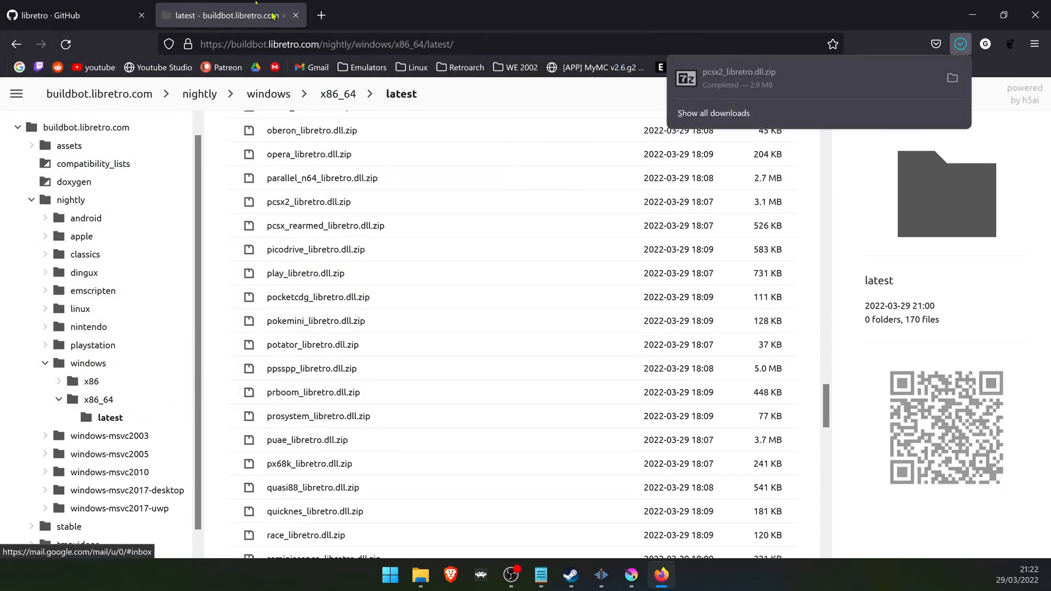
Step: Locate the pcsx2 entry in libretro-super's dist/info folder on GitHub using Find
{"action": "left_click", "coordinate": [71, 17]}
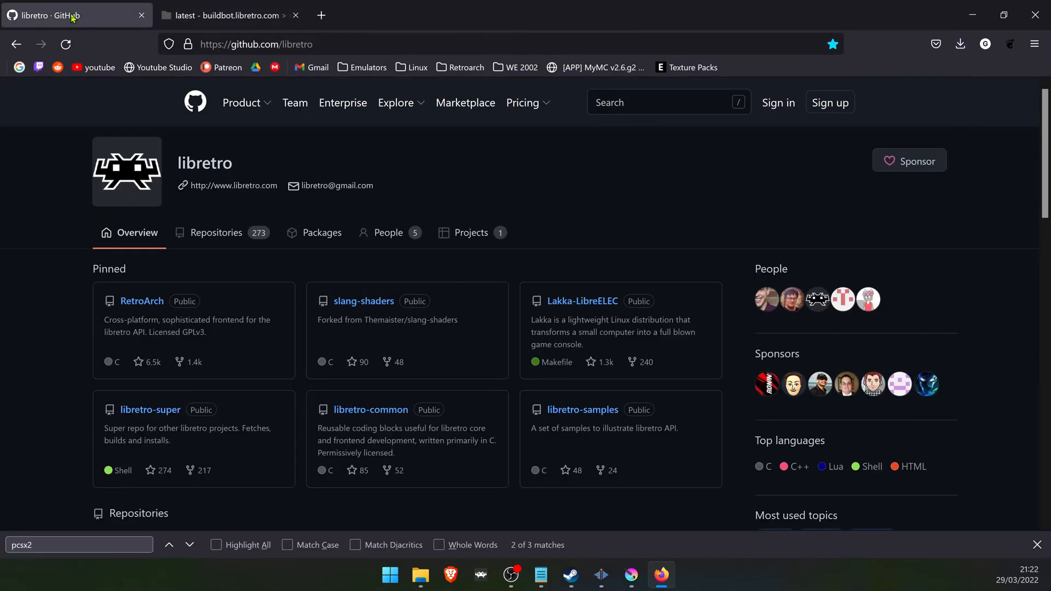
{"action": "scroll", "coordinate": [178, 305], "scroll_direction": "down", "scroll_amount": 3}
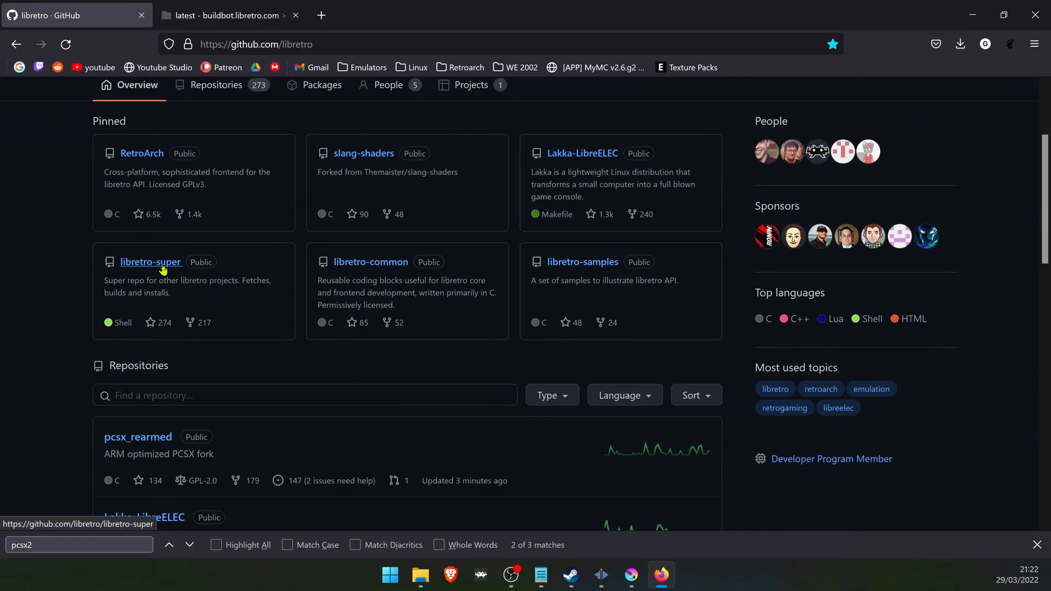
{"action": "scroll", "coordinate": [169, 278], "scroll_direction": "down", "scroll_amount": 2}
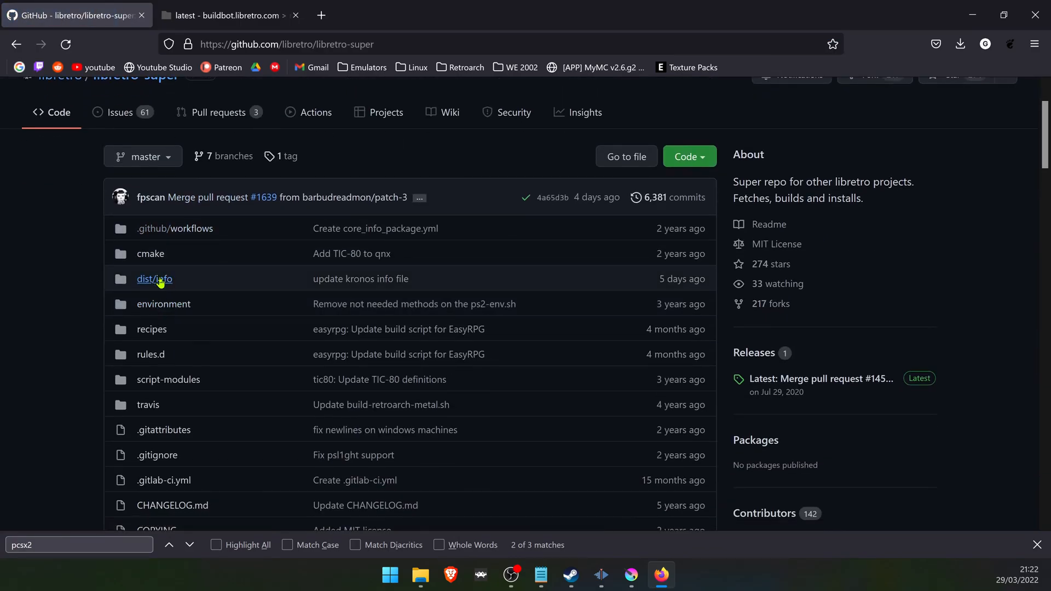
{"action": "left_click", "coordinate": [164, 279]}
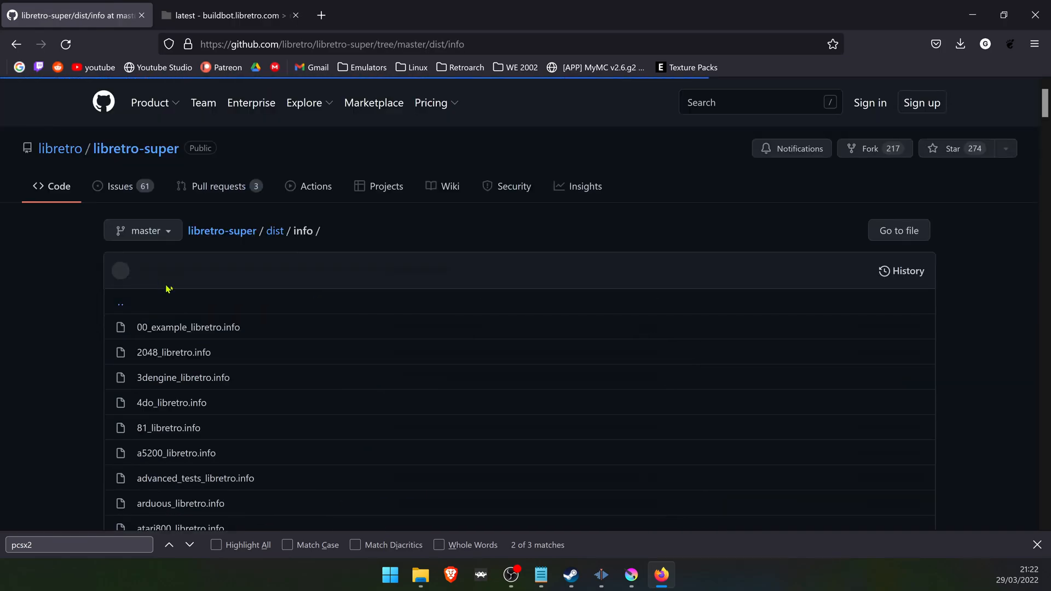
{"action": "scroll", "coordinate": [318, 328], "scroll_direction": "down", "scroll_amount": 5}
{"action": "key", "text": "ctrl+f"}
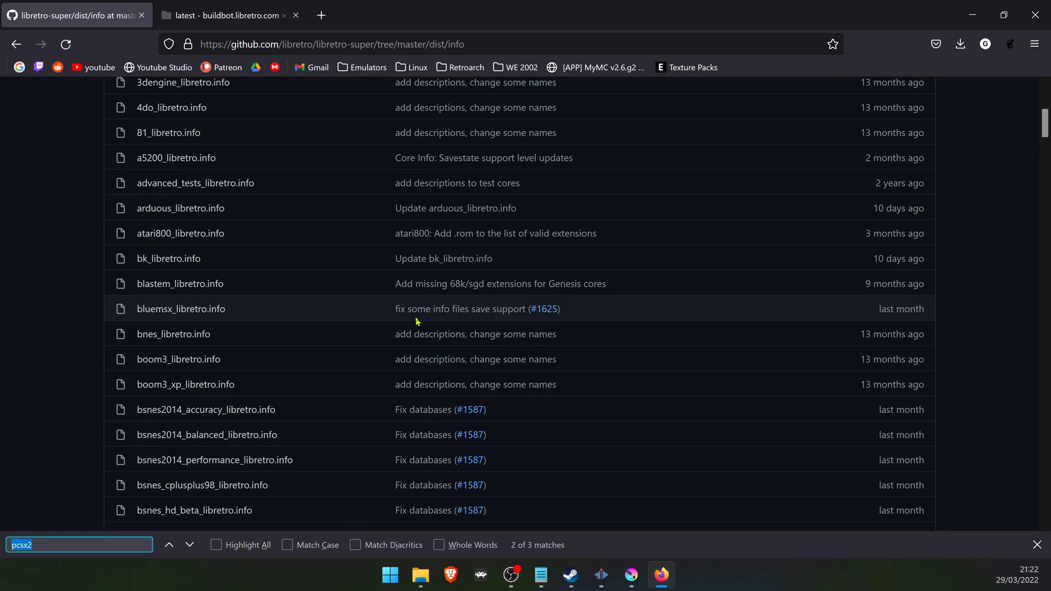
{"action": "type", "text": "pcsx"}
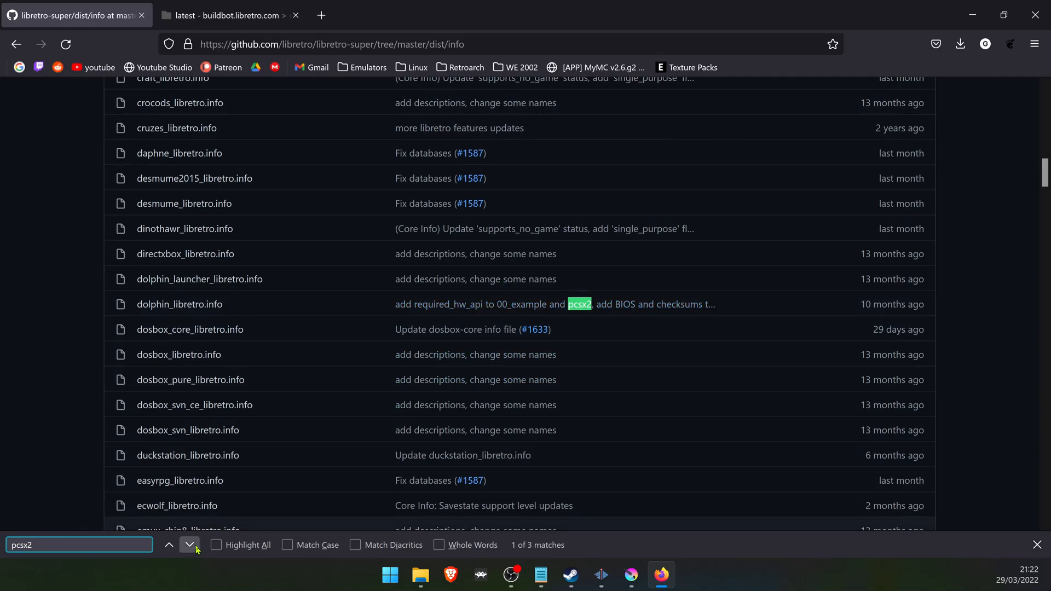
{"action": "left_click", "coordinate": [190, 545]}
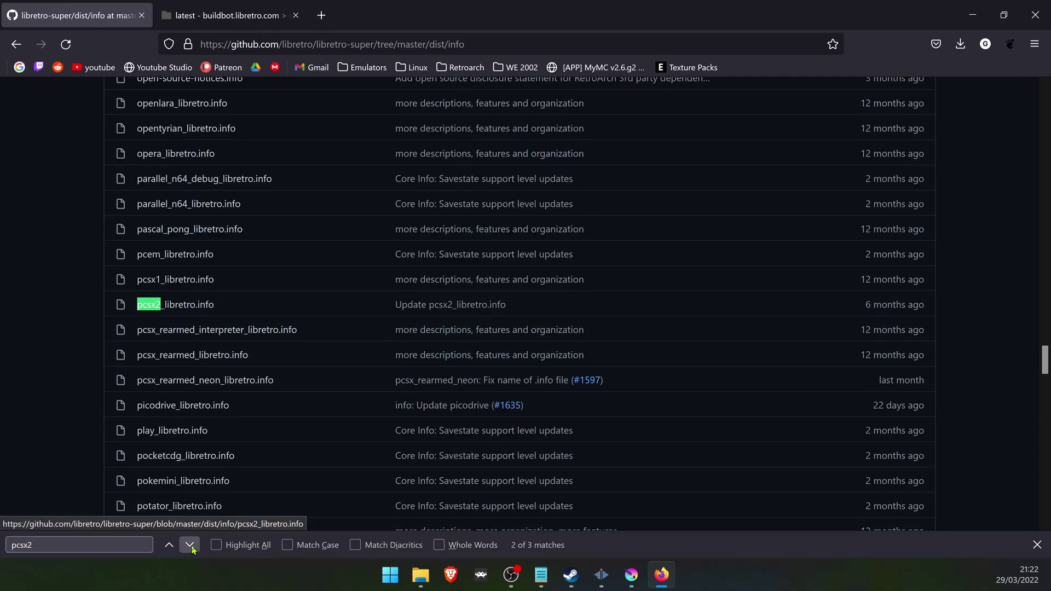
Step: View pcsx2_libretro.info as raw text and select all of its contents
{"action": "left_click", "coordinate": [183, 308]}
{"action": "scroll", "coordinate": [528, 335], "scroll_direction": "down", "scroll_amount": 3}
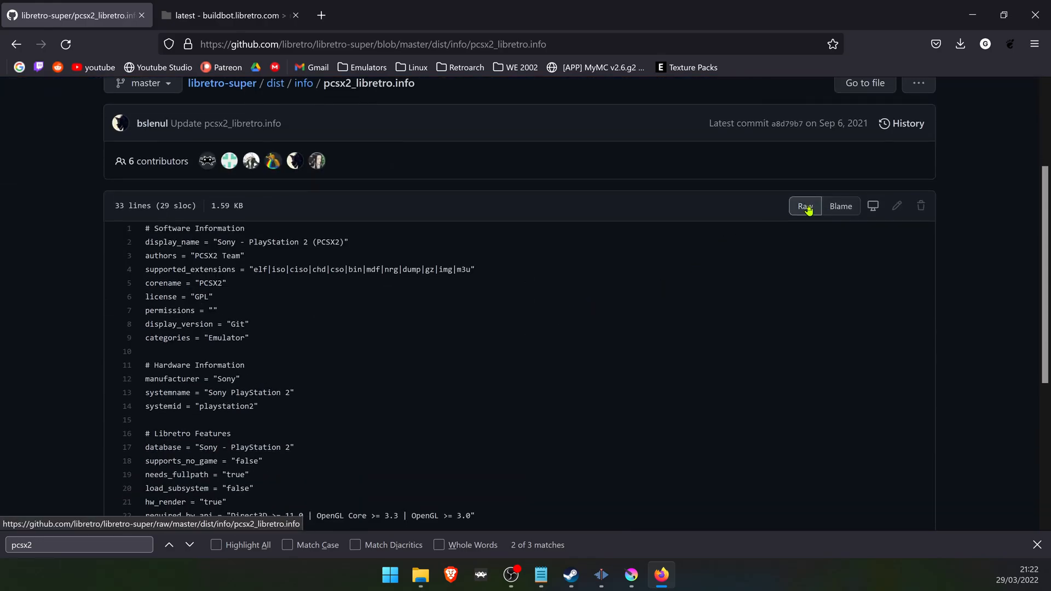
{"action": "left_click", "coordinate": [806, 207]}
{"action": "key", "text": "ctrl+a"}
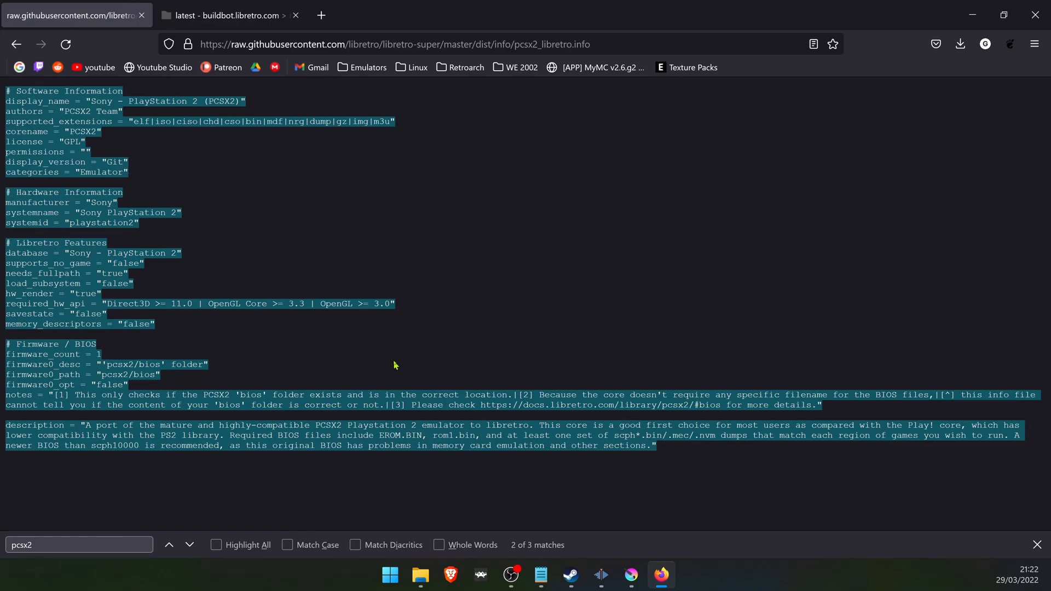
Step: Create a new text document in Downloads, paste the info text and start saving it as pcsx2_libretro.info
{"action": "left_click", "coordinate": [421, 577]}
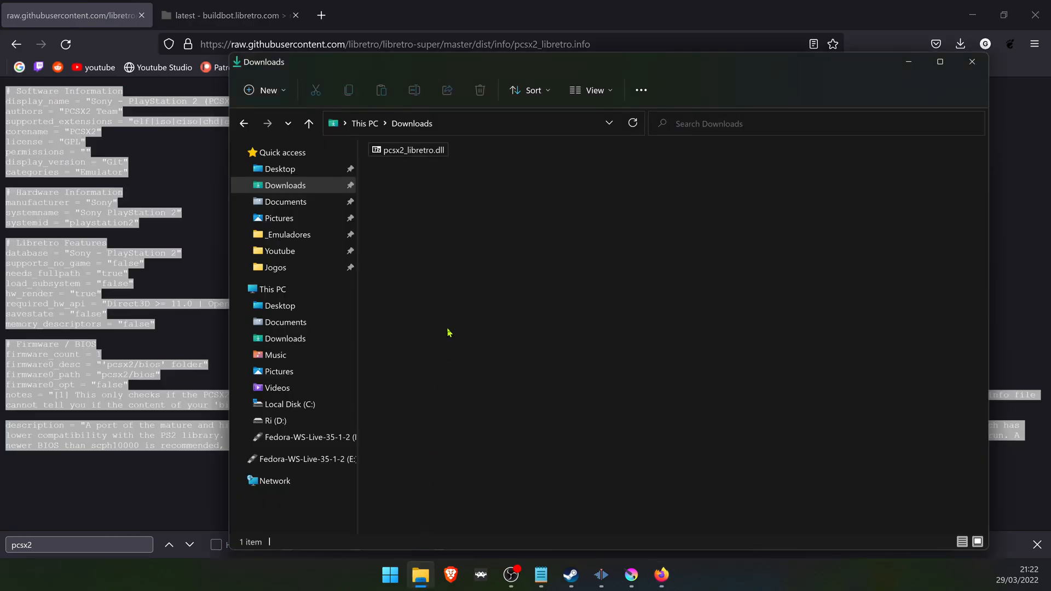
{"action": "right_click", "coordinate": [417, 264]}
{"action": "mouse_move", "coordinate": [477, 368]}
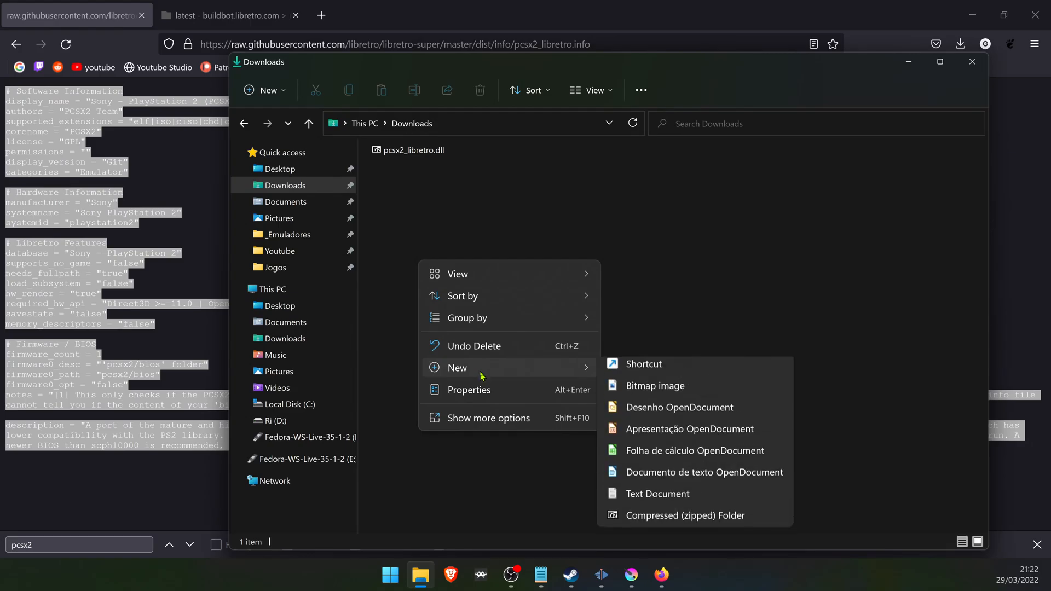
{"action": "left_click", "coordinate": [657, 521]}
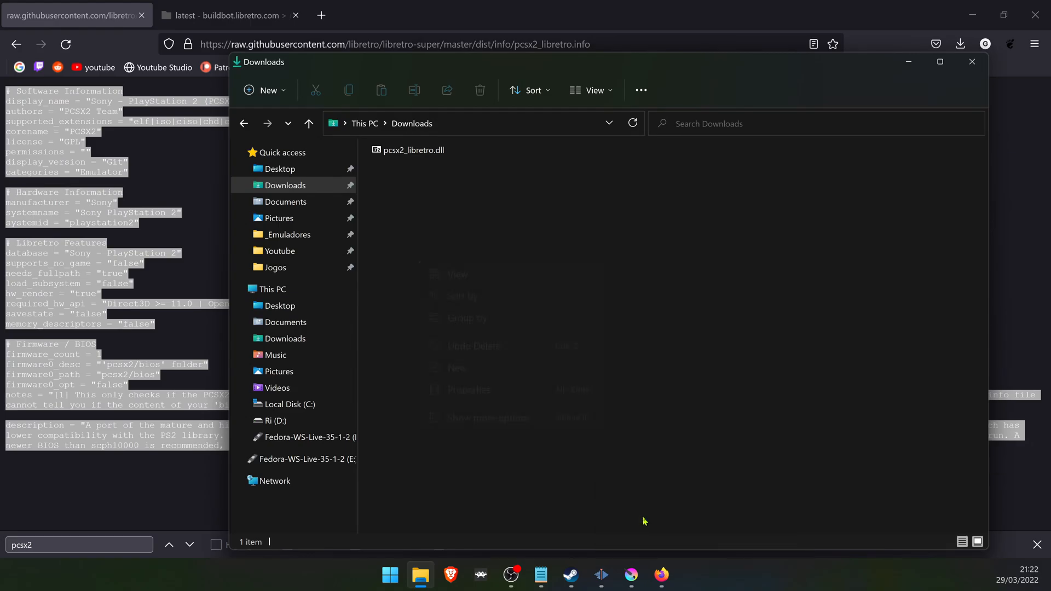
{"action": "left_click", "coordinate": [476, 317]}
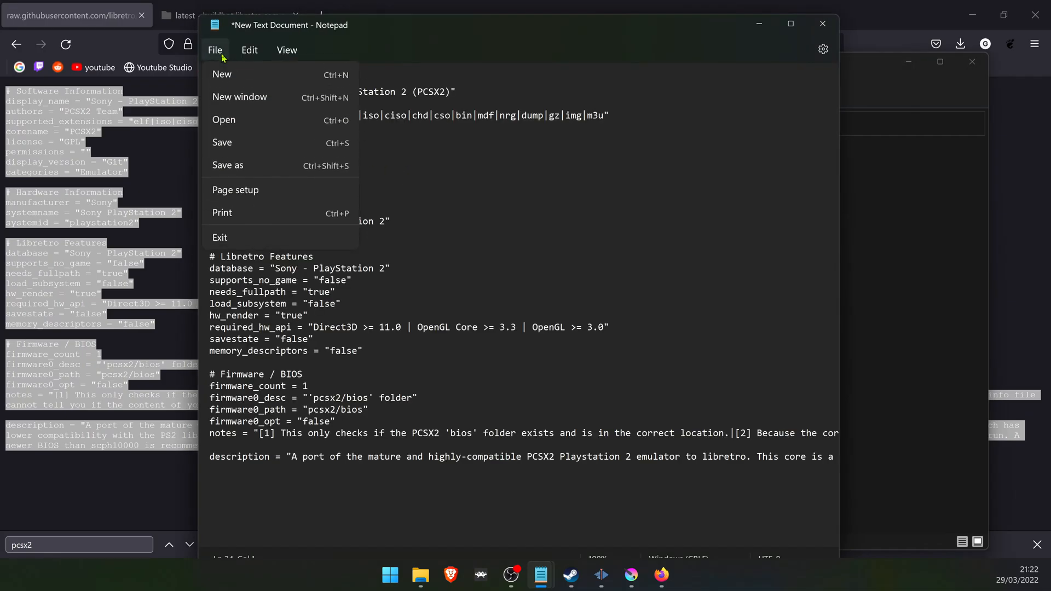
{"action": "left_click", "coordinate": [245, 169]}
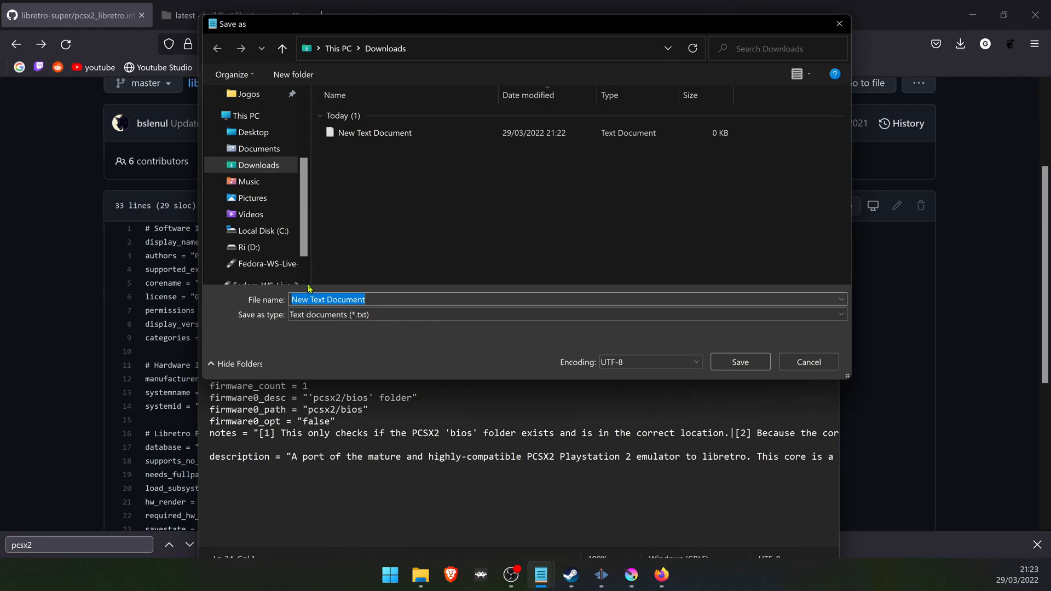
{"action": "type", "text": "pcsx2_libretro.info"}
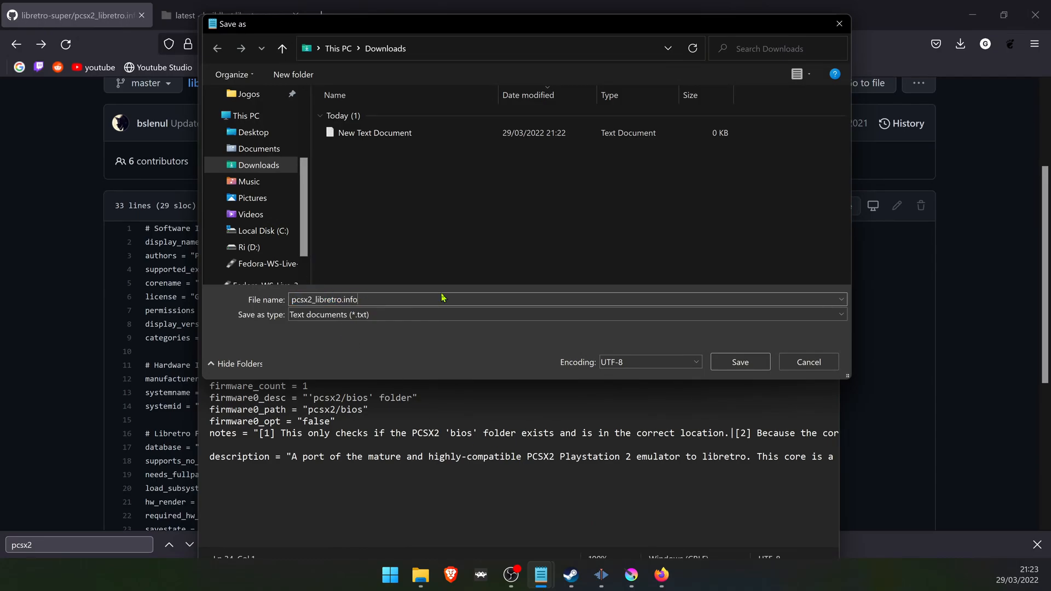
Step: Save the file as pcsx2_libretro.info and browse to Steam RetroArch's local install folder
{"action": "left_click", "coordinate": [740, 362]}
{"action": "left_click", "coordinate": [571, 575]}
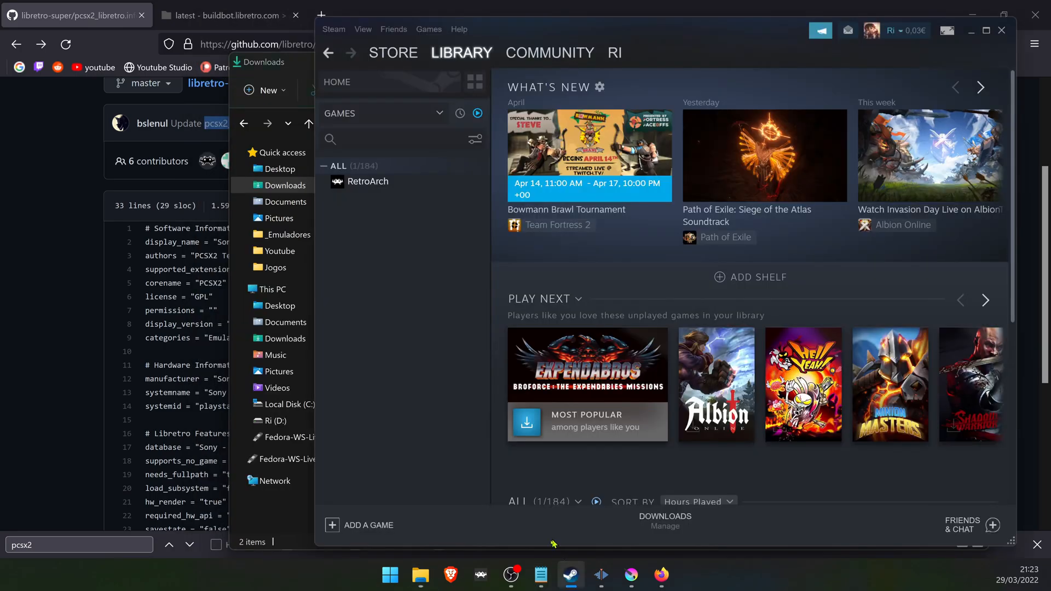
{"action": "right_click", "coordinate": [376, 184]}
{"action": "mouse_move", "coordinate": [415, 250]}
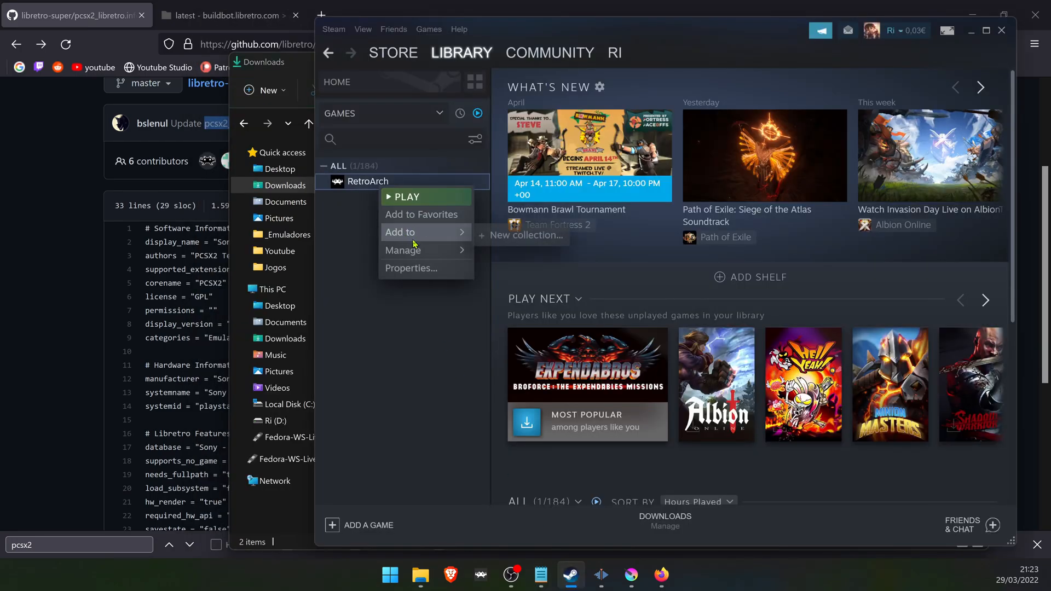
{"action": "left_click", "coordinate": [519, 270]}
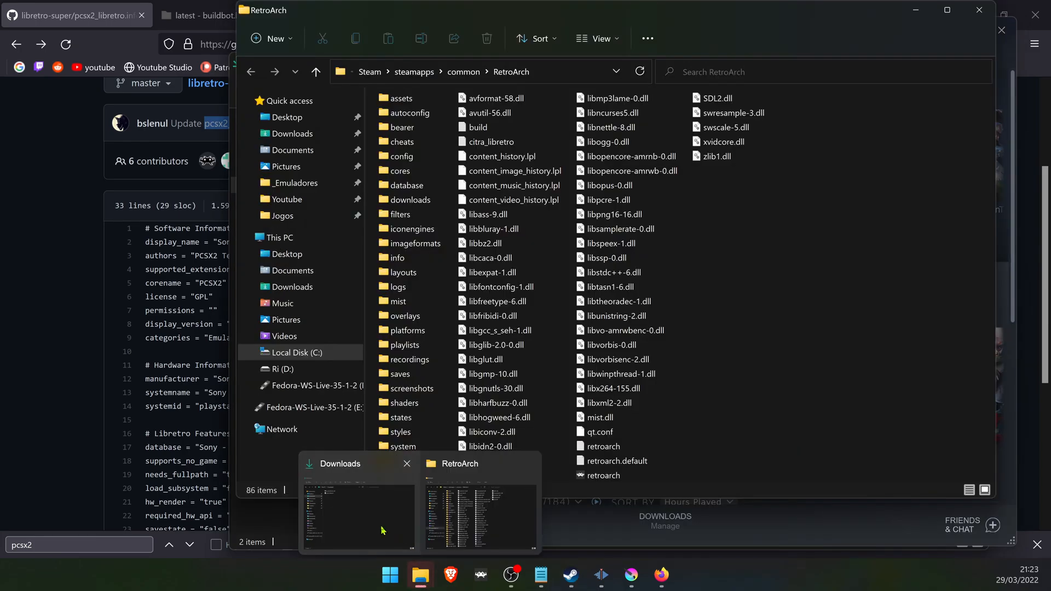
Step: Paste pcsx2_libretro.info from Downloads into RetroArch's info folder, replacing the old copy
{"action": "left_click", "coordinate": [381, 531]}
{"action": "left_click", "coordinate": [418, 167]}
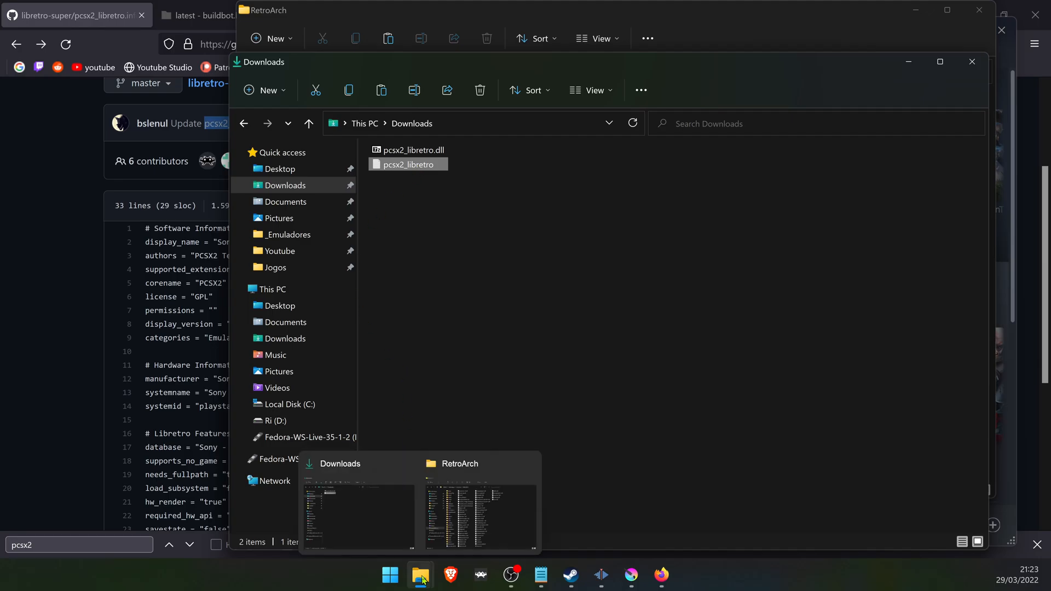
{"action": "left_click", "coordinate": [466, 525]}
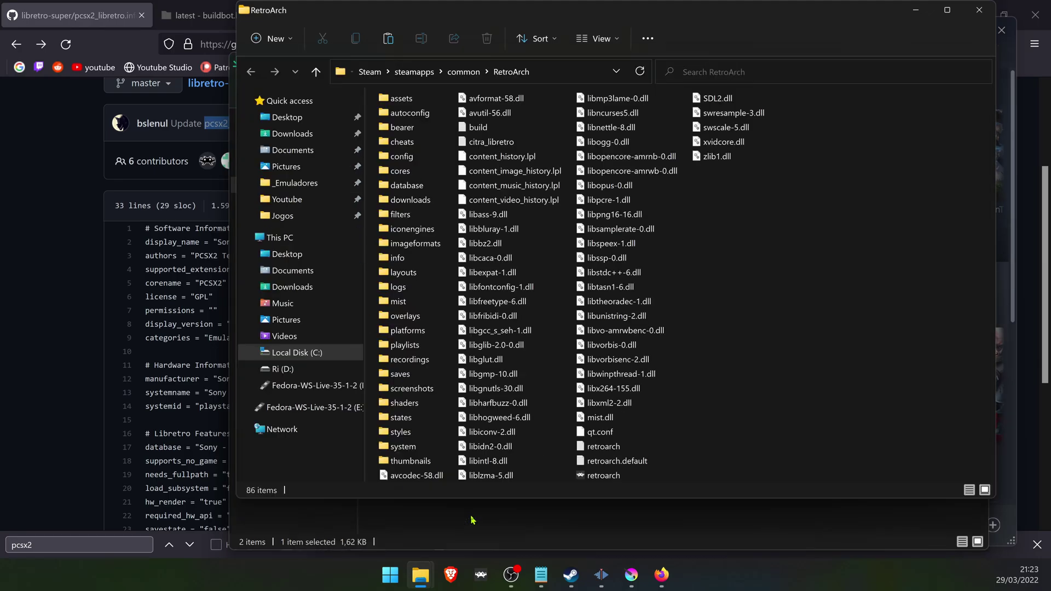
{"action": "double_click", "coordinate": [397, 258]}
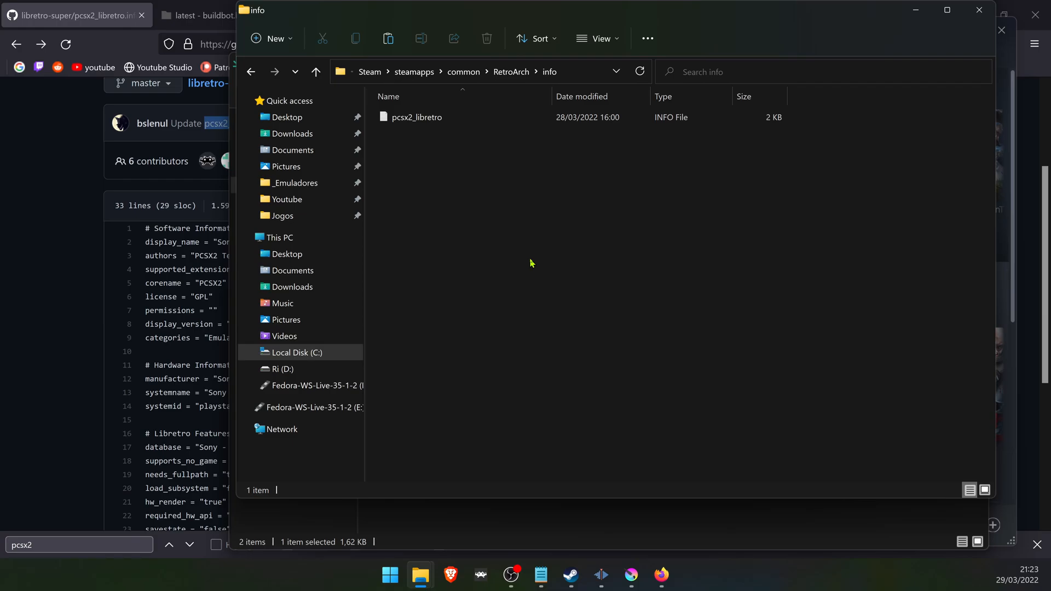
{"action": "key", "text": "ctrl+v"}
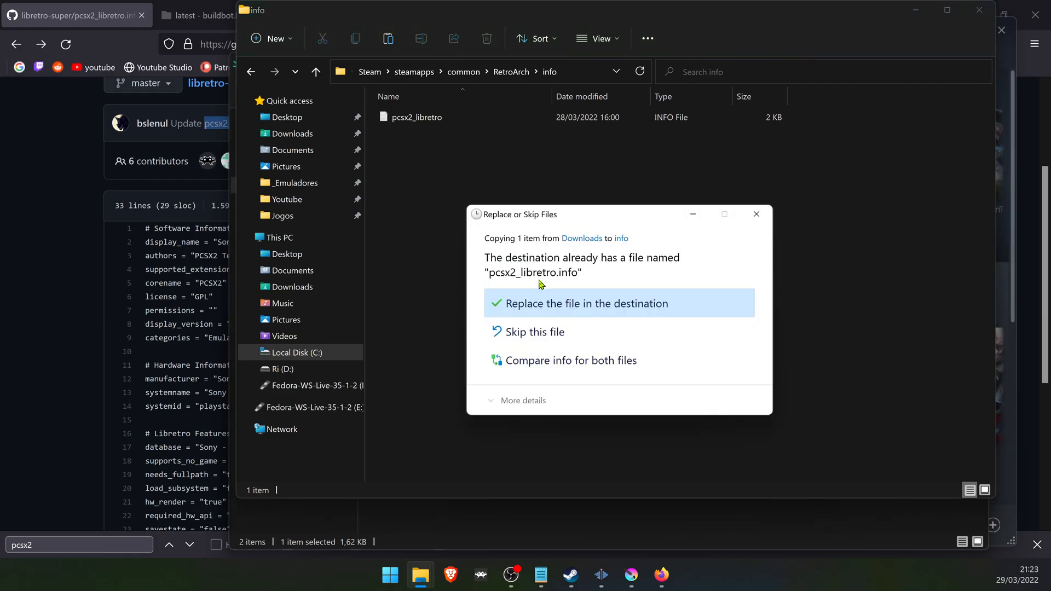
{"action": "left_click", "coordinate": [542, 302]}
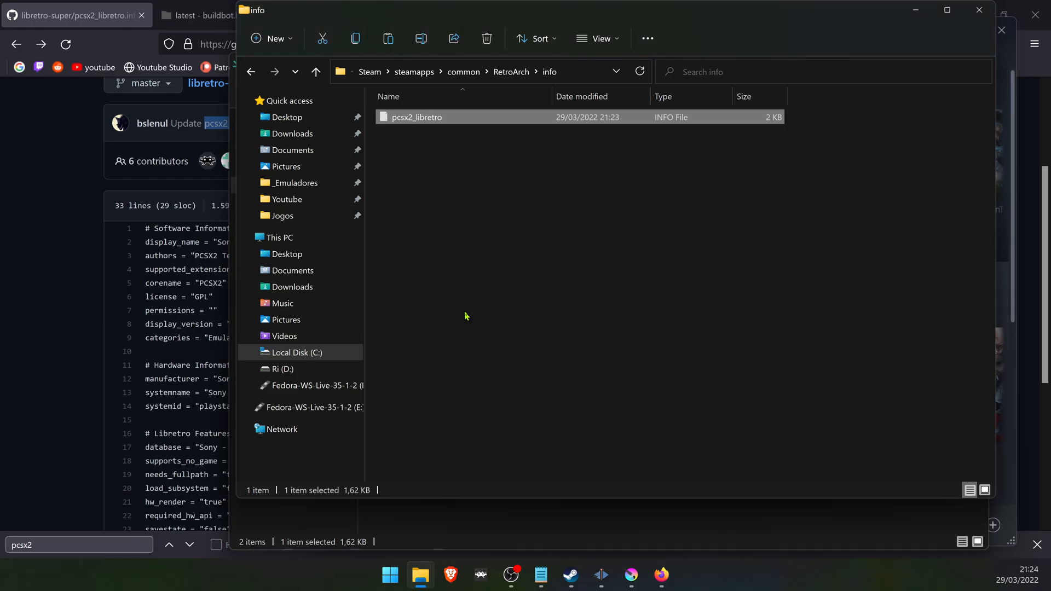
{"action": "key", "text": "BackSpace"}
Step: Open the pcsx2_libretro.dll archive in 7-Zip and the Steam RetroArch cores folder side by side
{"action": "left_click", "coordinate": [363, 508]}
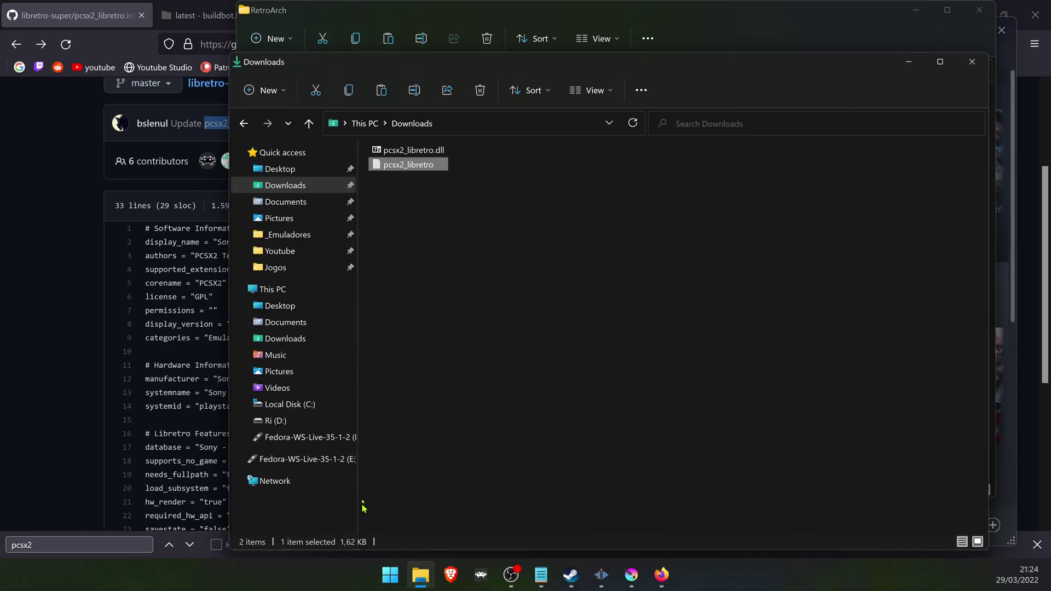
{"action": "double_click", "coordinate": [414, 150]}
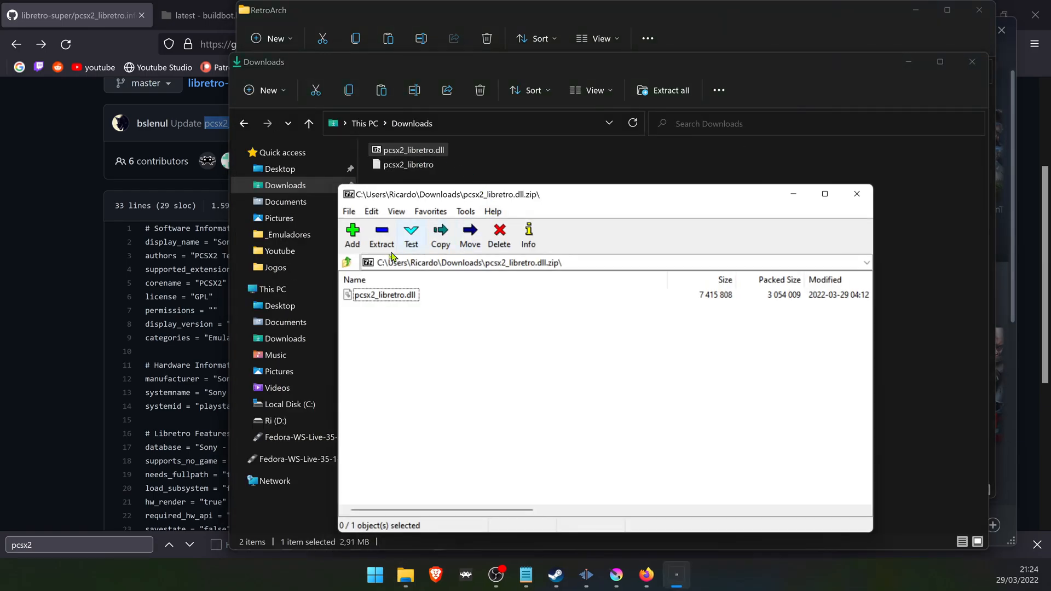
{"action": "mouse_move", "coordinate": [406, 575]}
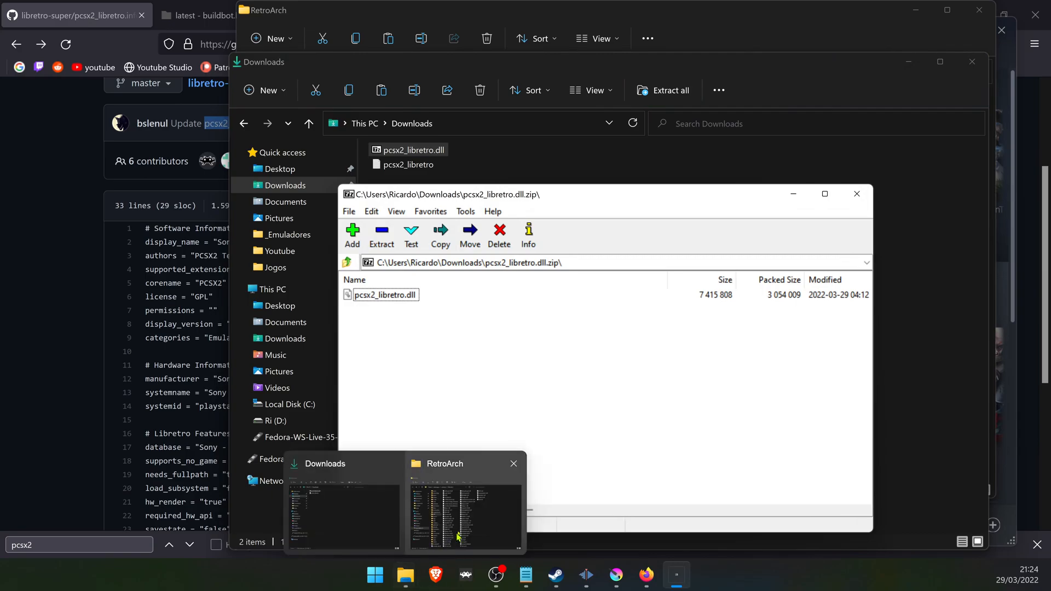
{"action": "left_click", "coordinate": [466, 505]}
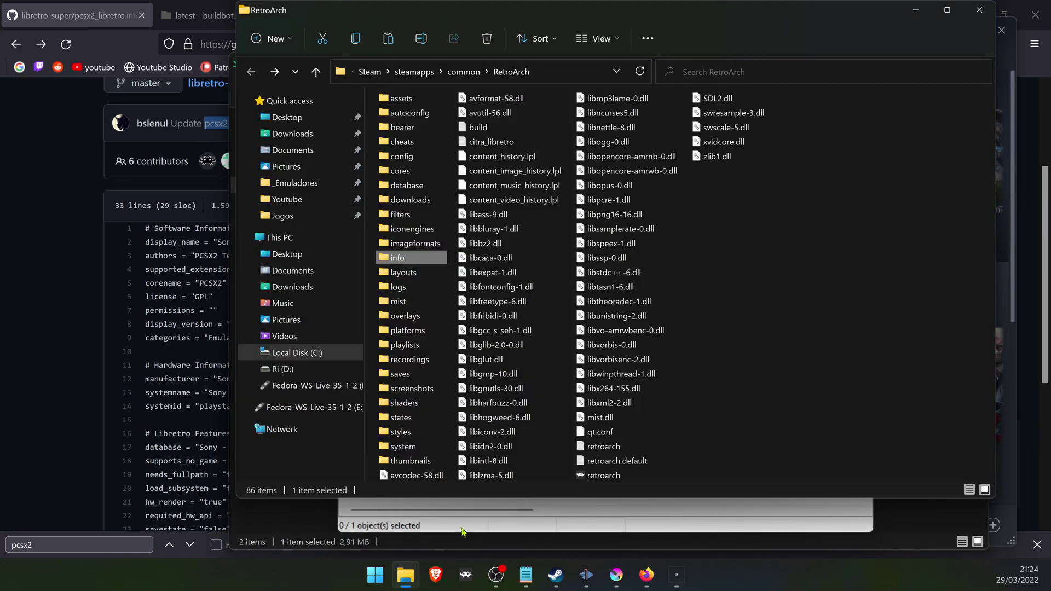
{"action": "double_click", "coordinate": [410, 172]}
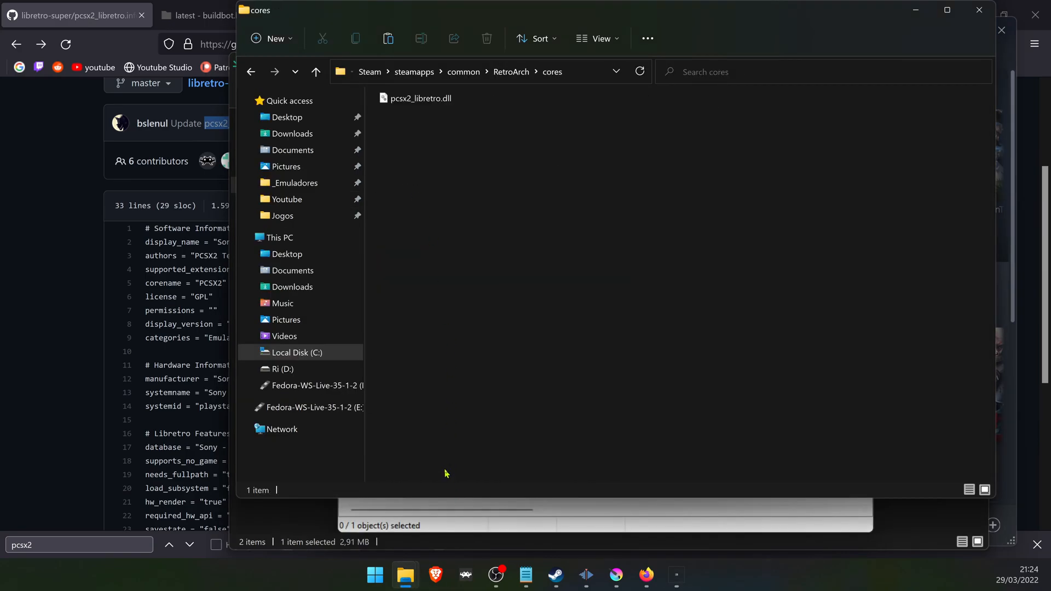
Step: Drag pcsx2_libretro.dll from the archive into the cores folder, replacing the old core
{"action": "left_click", "coordinate": [678, 577]}
{"action": "left_click_drag", "start_coordinate": [483, 195], "coordinate": [624, 171]}
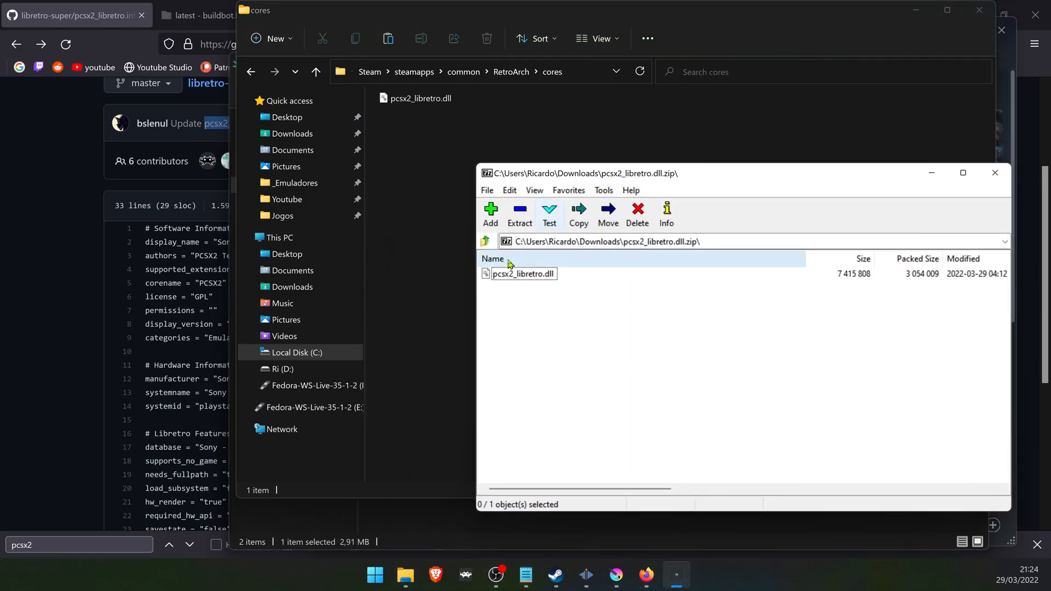
{"action": "left_click", "coordinate": [513, 276]}
{"action": "left_click_drag", "start_coordinate": [513, 276], "coordinate": [427, 230]}
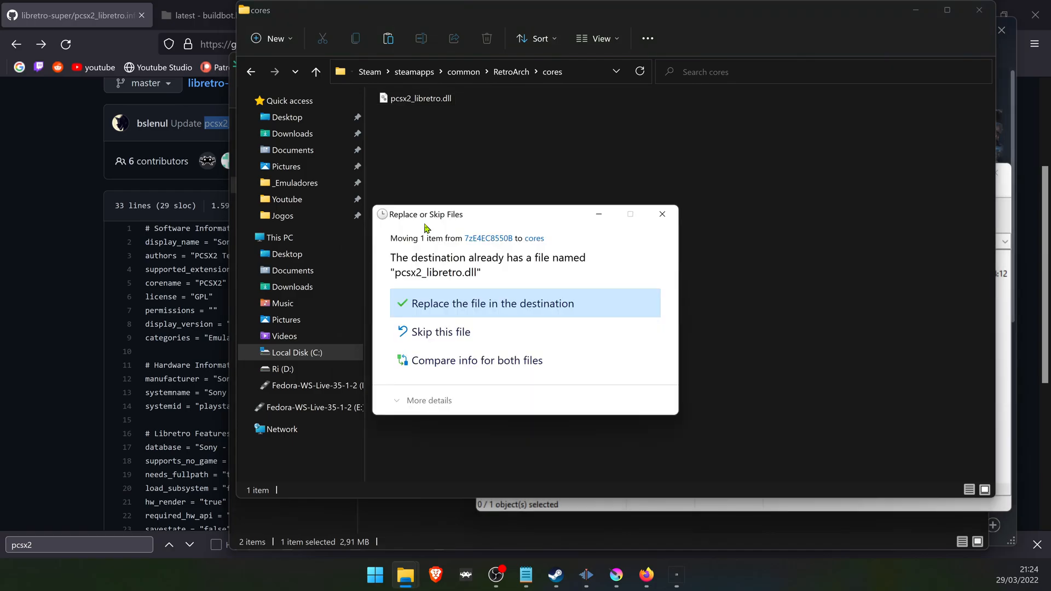
{"action": "left_click", "coordinate": [465, 301]}
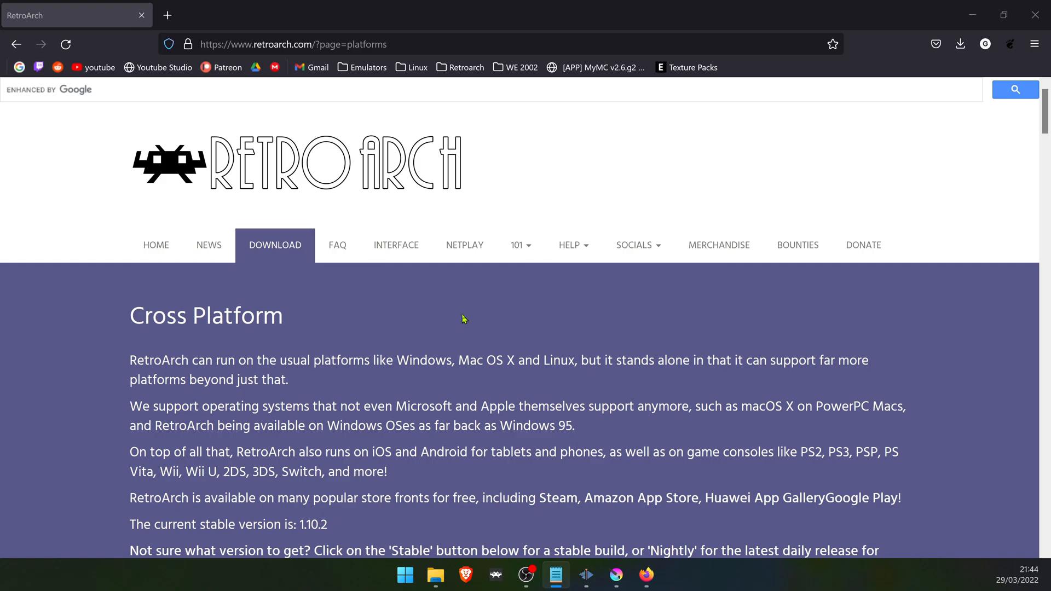
{"action": "scroll", "coordinate": [436, 325], "scroll_direction": "down", "scroll_amount": 3}
{"action": "scroll", "coordinate": [405, 321], "scroll_direction": "down", "scroll_amount": 4}
{"action": "scroll", "coordinate": [405, 322], "scroll_direction": "down", "scroll_amount": 4}
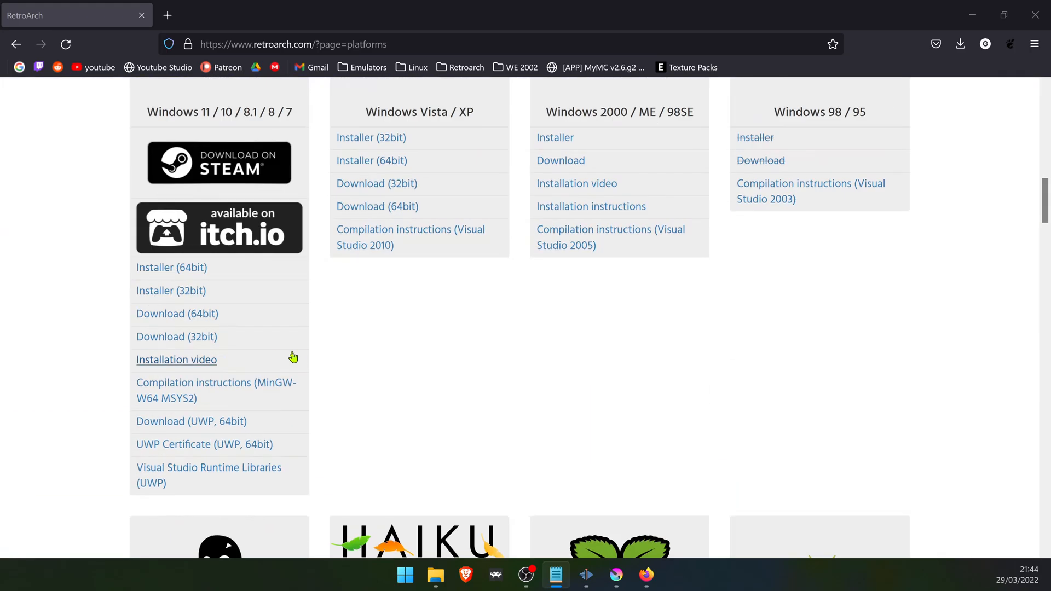
Step: Download the 64-bit Windows RetroArch package, extract RetroArch.7z and select retroarch.exe in RetroArch-Win64
{"action": "left_click", "coordinate": [197, 319]}
{"action": "left_click", "coordinate": [538, 351]}
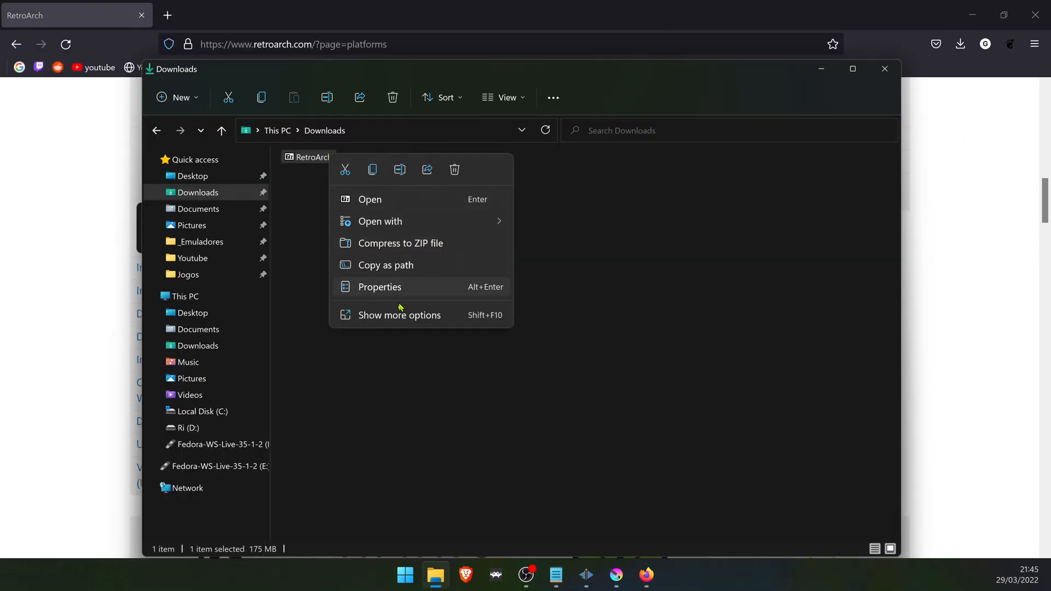
{"action": "left_click", "coordinate": [397, 321]}
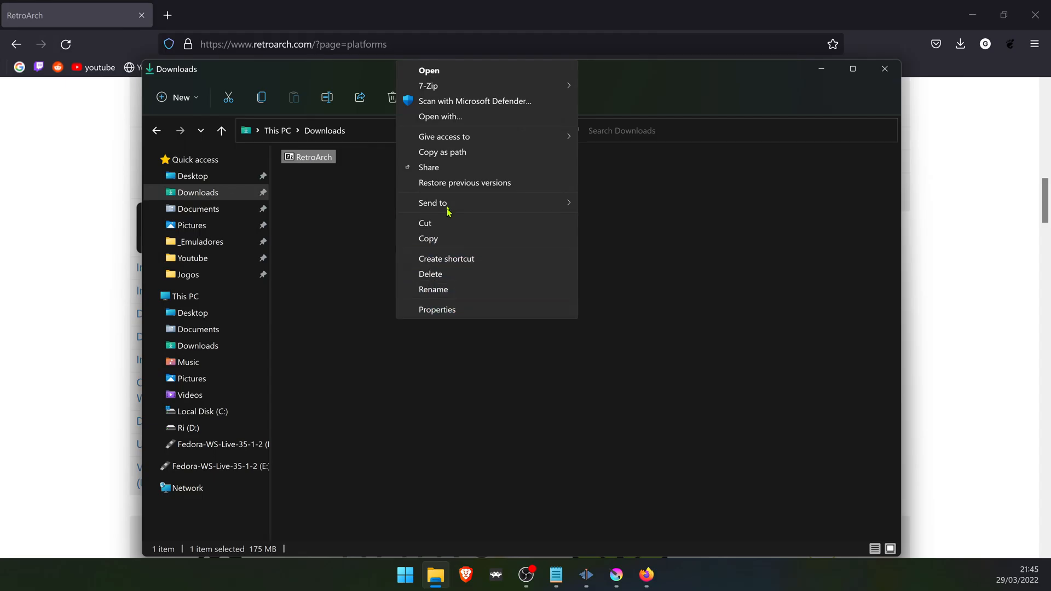
{"action": "left_click", "coordinate": [460, 72]}
{"action": "double_click", "coordinate": [332, 175]}
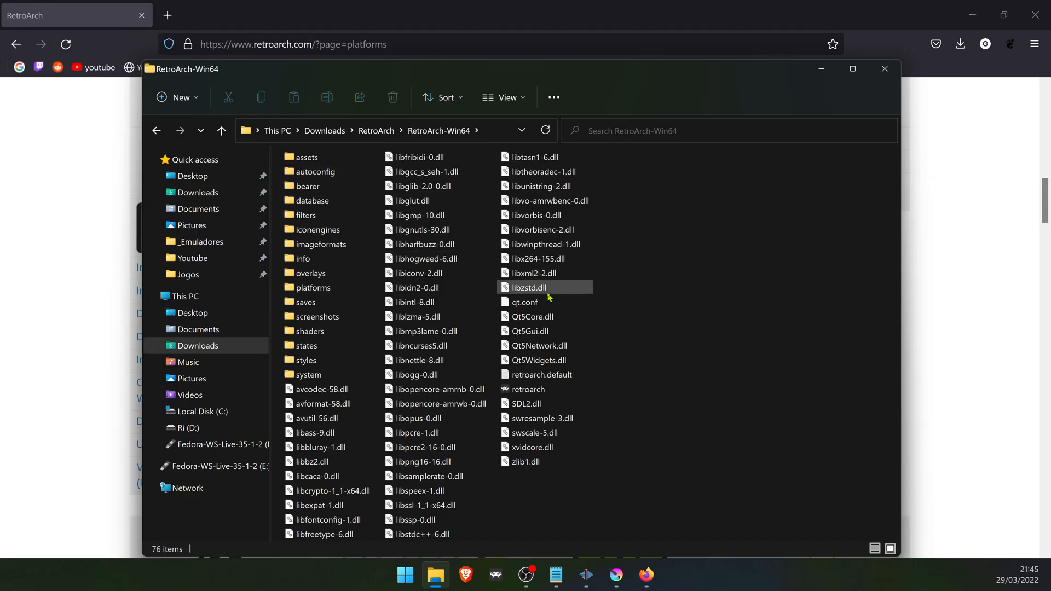
{"action": "left_click", "coordinate": [517, 393]}
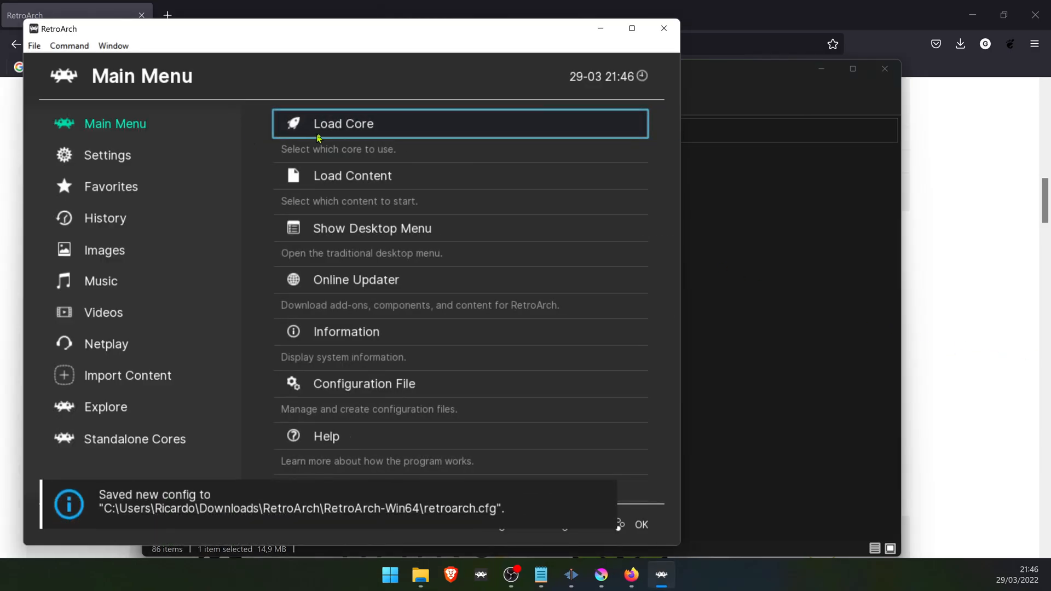
Step: Download the Sony - PlayStation 2 (PCSX2) core via Core Downloader and update core info files
{"action": "left_click", "coordinate": [367, 131]}
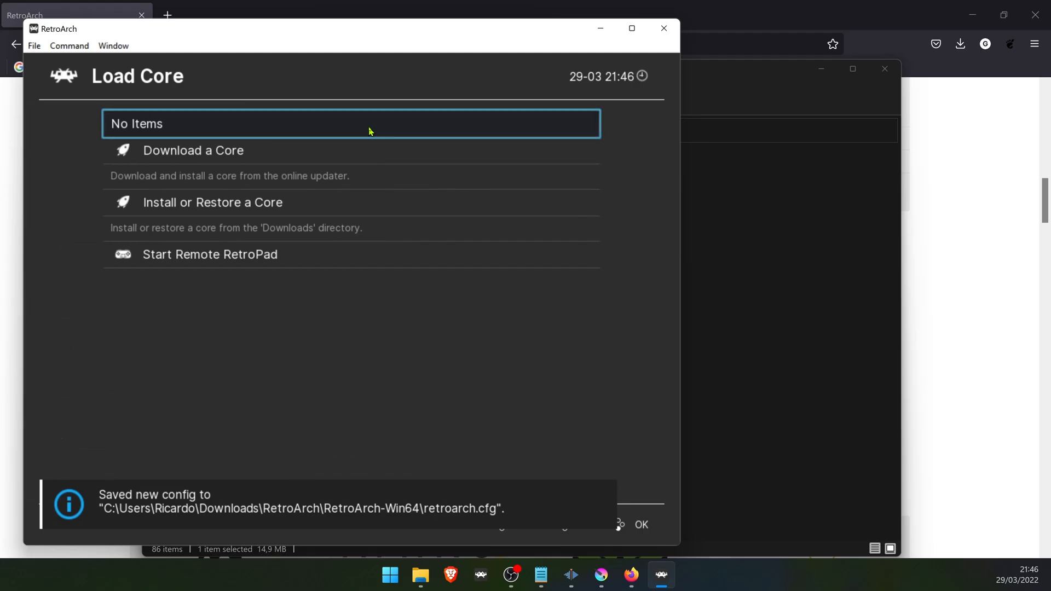
{"action": "left_click", "coordinate": [214, 152]}
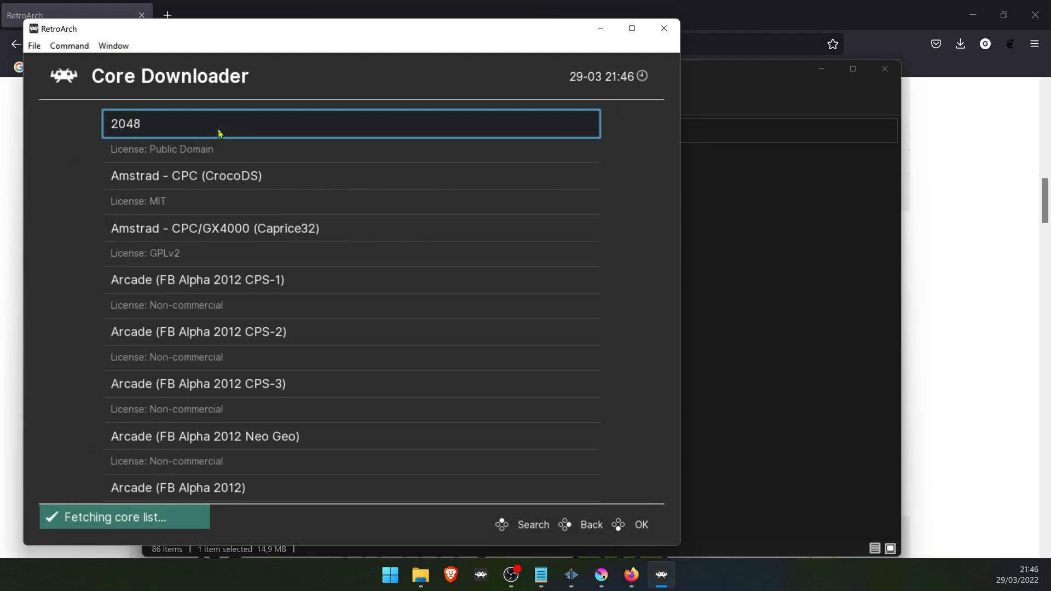
{"action": "scroll", "coordinate": [221, 247], "scroll_direction": "up", "scroll_amount": 5}
{"action": "scroll", "coordinate": [226, 263], "scroll_direction": "up", "scroll_amount": 3}
{"action": "scroll", "coordinate": [222, 280], "scroll_direction": "up", "scroll_amount": 3}
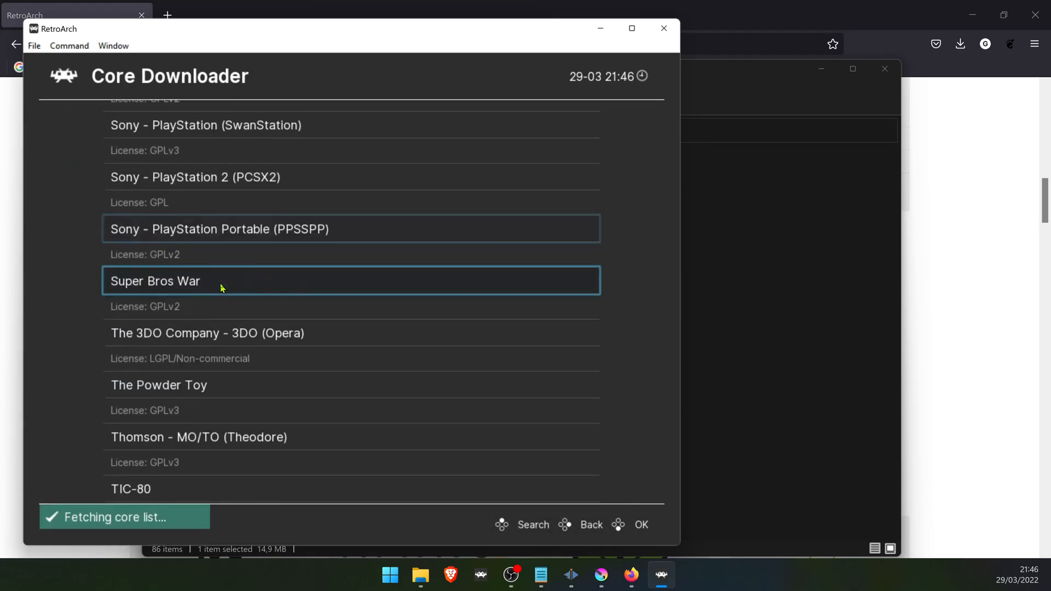
{"action": "scroll", "coordinate": [222, 287], "scroll_direction": "up", "scroll_amount": 1}
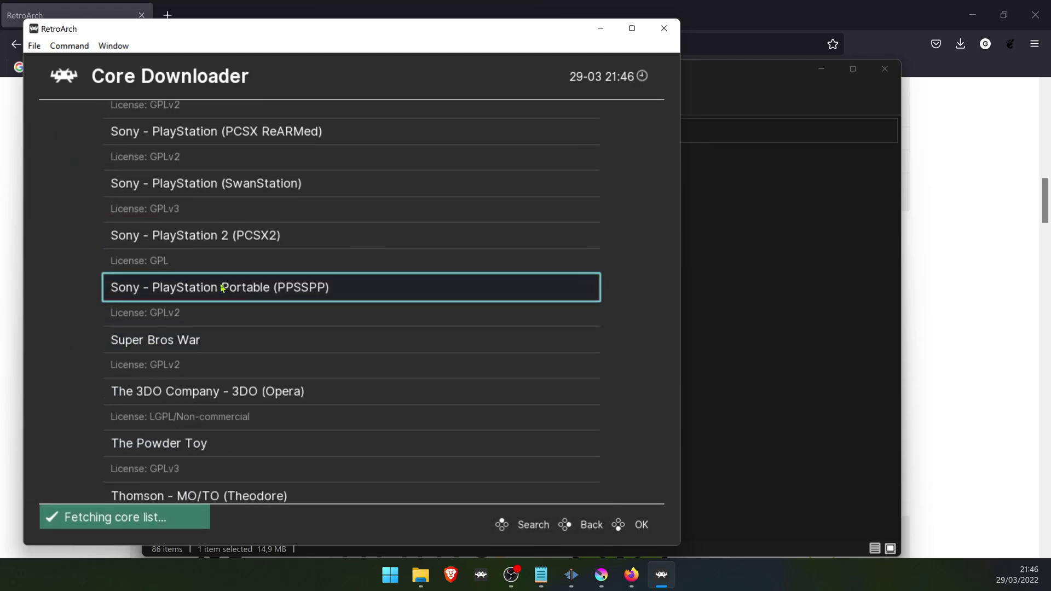
{"action": "left_click", "coordinate": [287, 241]}
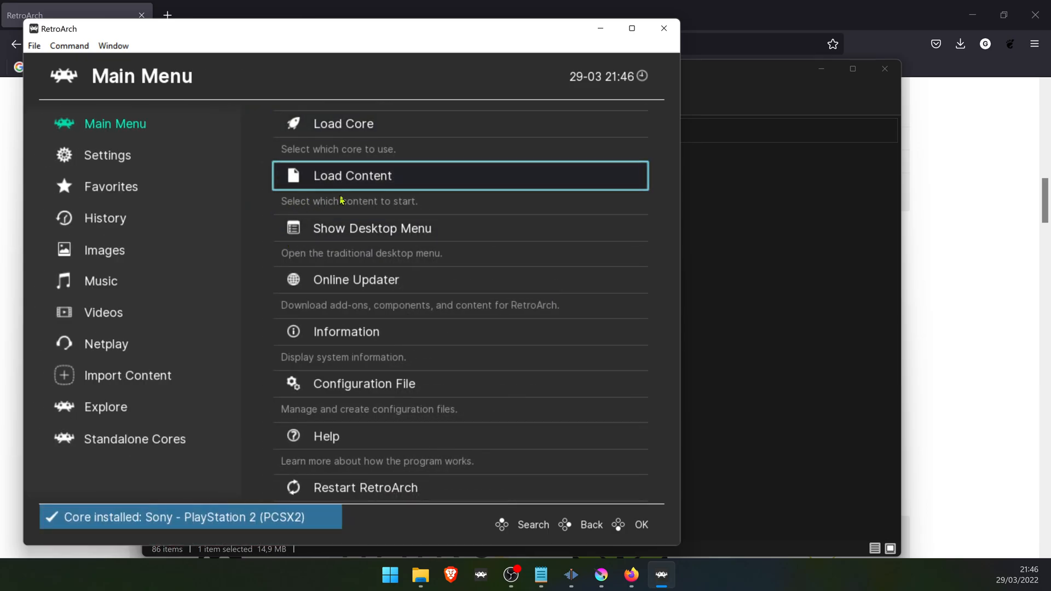
{"action": "left_click", "coordinate": [399, 282]}
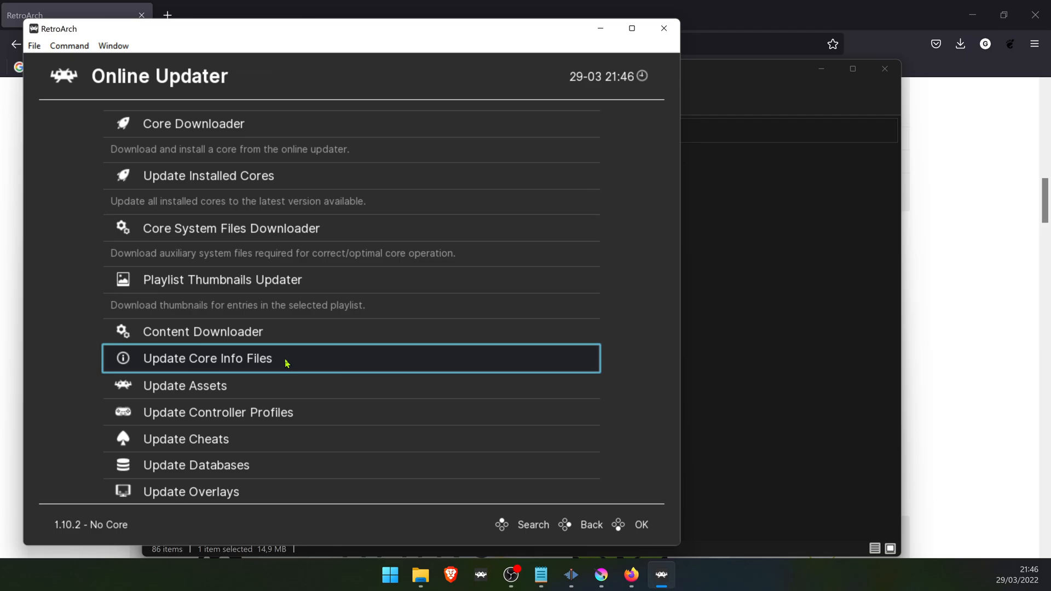
{"action": "left_click", "coordinate": [285, 361]}
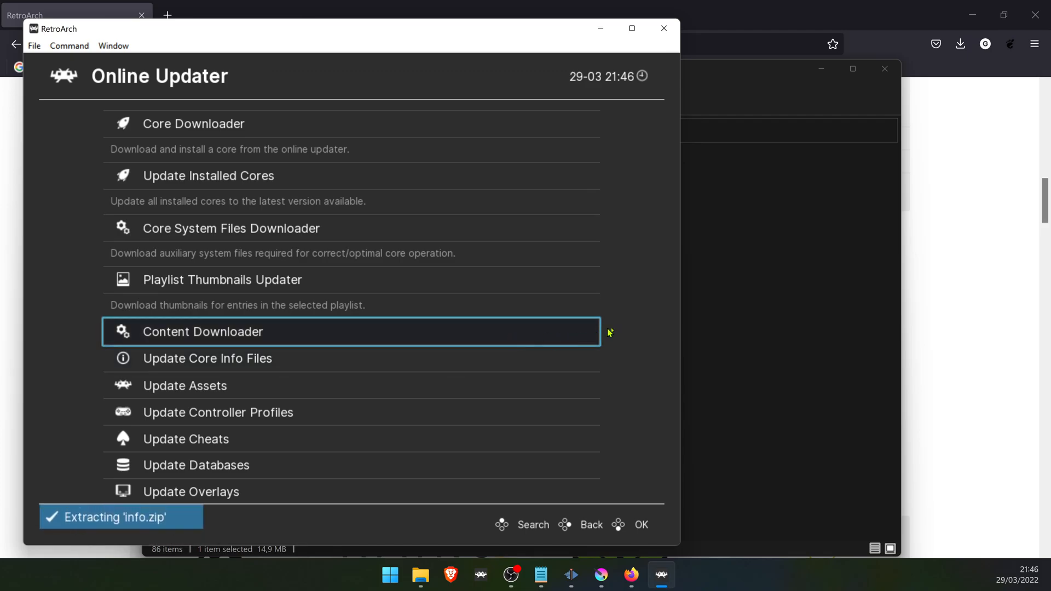
{"action": "left_click", "coordinate": [731, 331]}
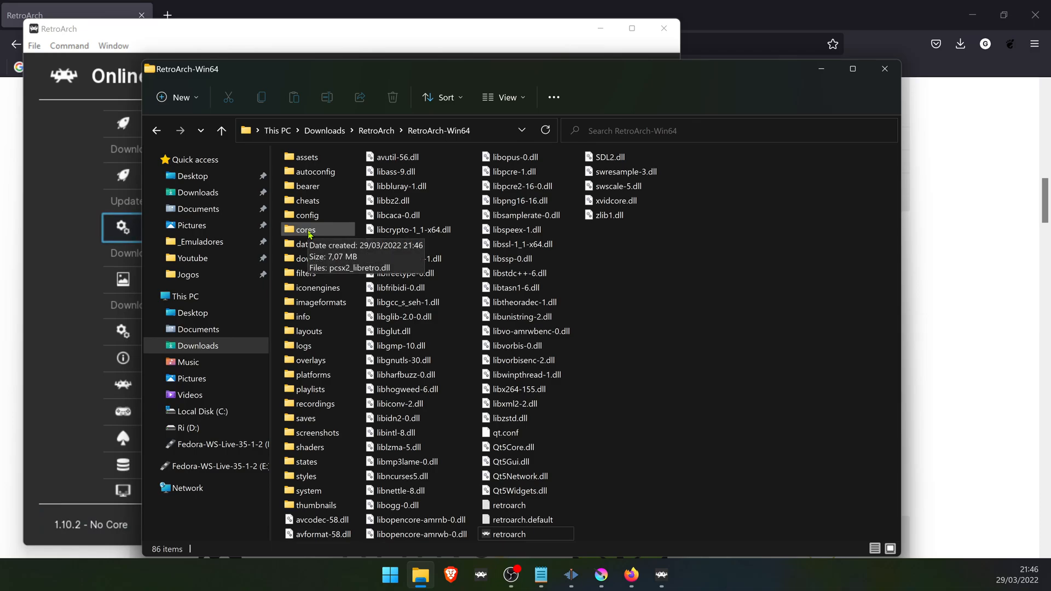
Step: Copy pcsx2_libretro.dll from the standalone build's cores folder
{"action": "double_click", "coordinate": [310, 233]}
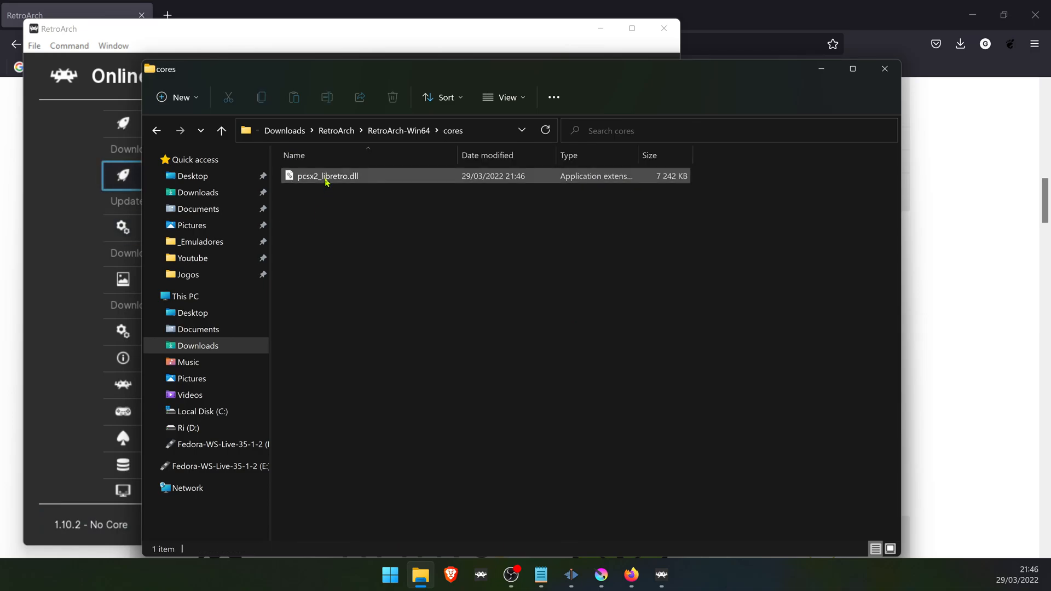
{"action": "right_click", "coordinate": [327, 181]}
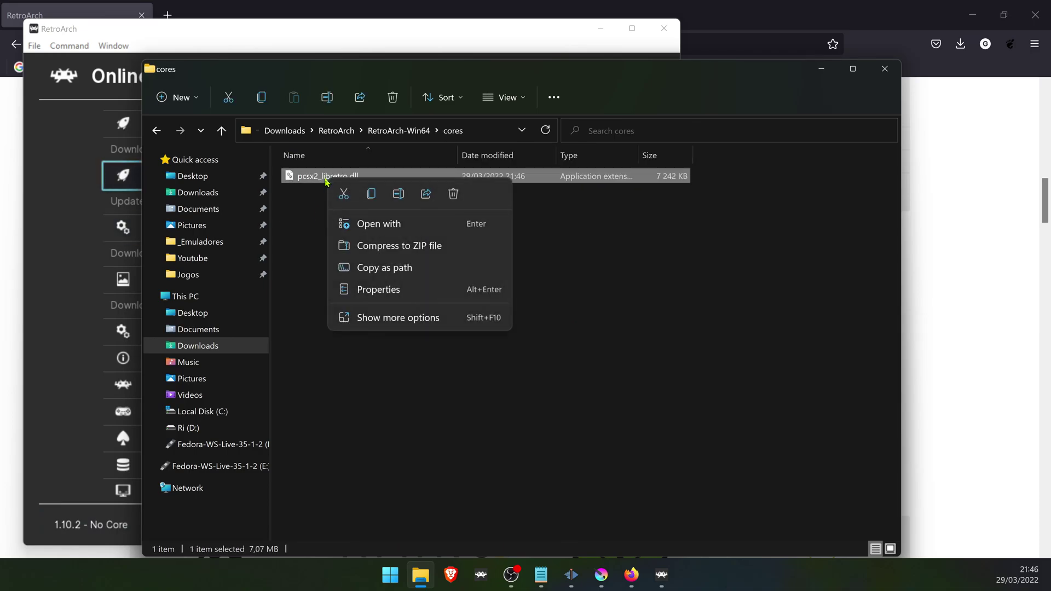
{"action": "left_click", "coordinate": [375, 198]}
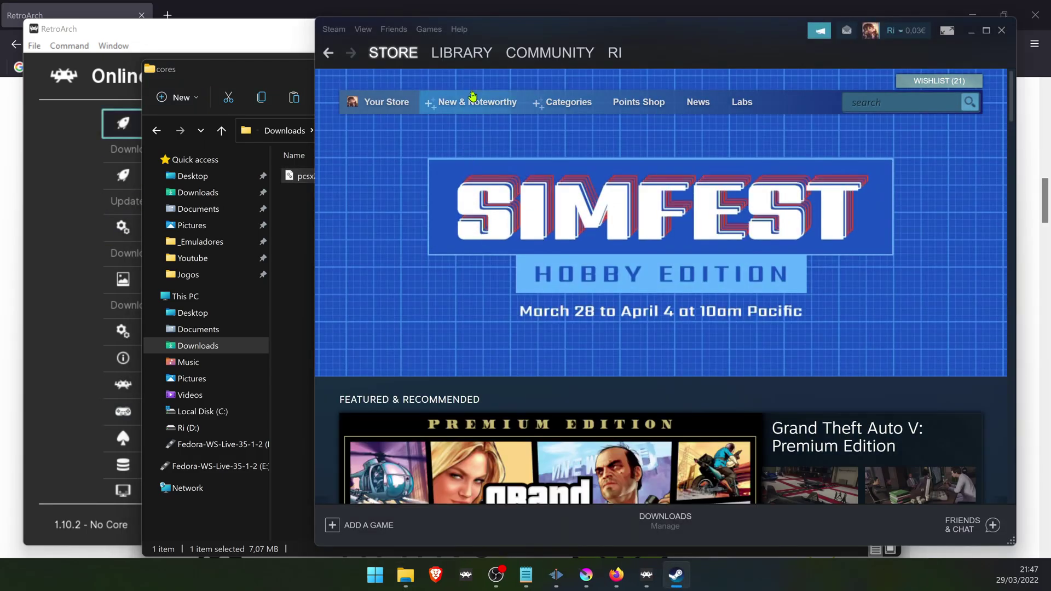
Step: Browse to Steam RetroArch's local installation folder from the Steam library
{"action": "left_click", "coordinate": [462, 53]}
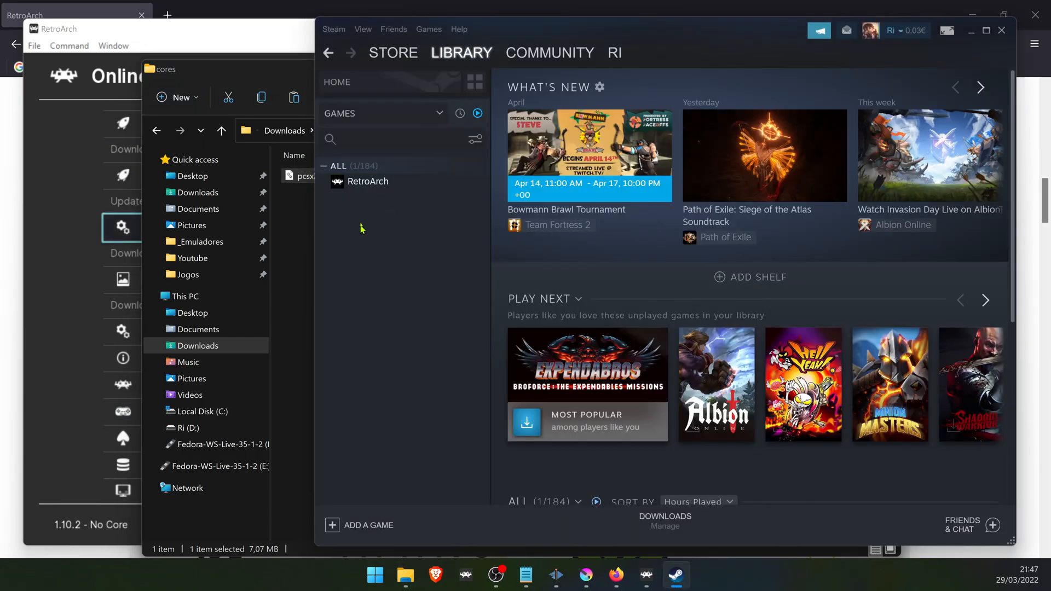
{"action": "right_click", "coordinate": [370, 185]}
{"action": "mouse_move", "coordinate": [403, 255]}
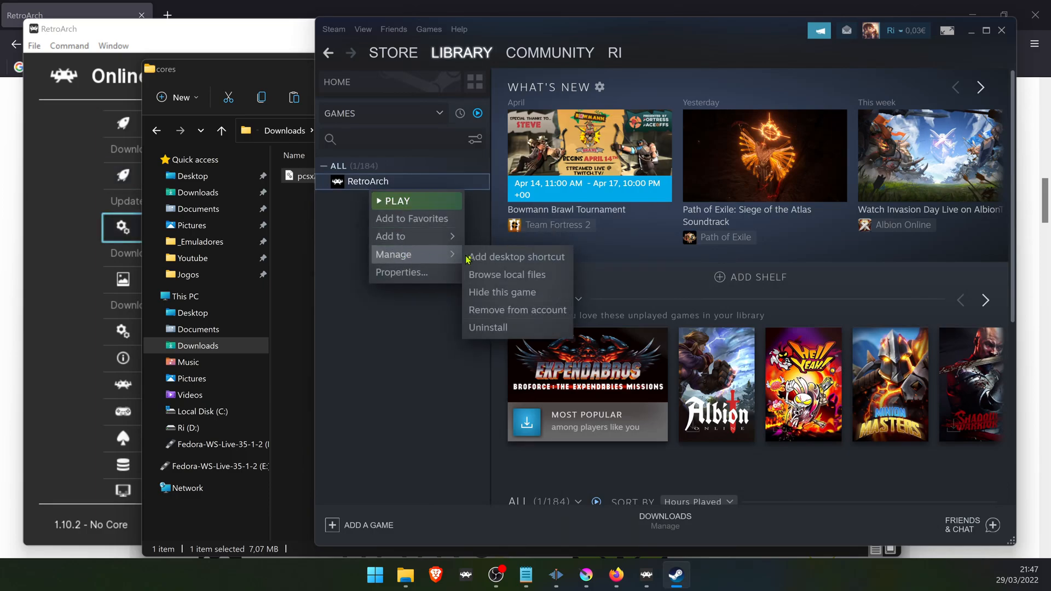
{"action": "left_click", "coordinate": [528, 284]}
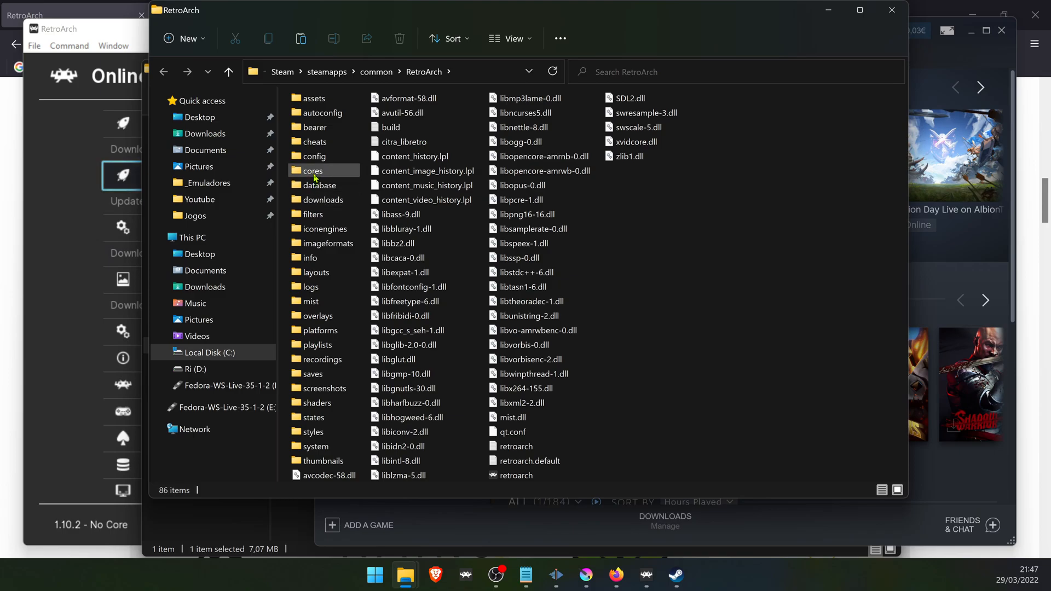
Step: Paste the copied core into Steam RetroArch's cores folder, replacing the existing pcsx2_libretro.dll
{"action": "double_click", "coordinate": [313, 172]}
{"action": "right_click", "coordinate": [523, 290]}
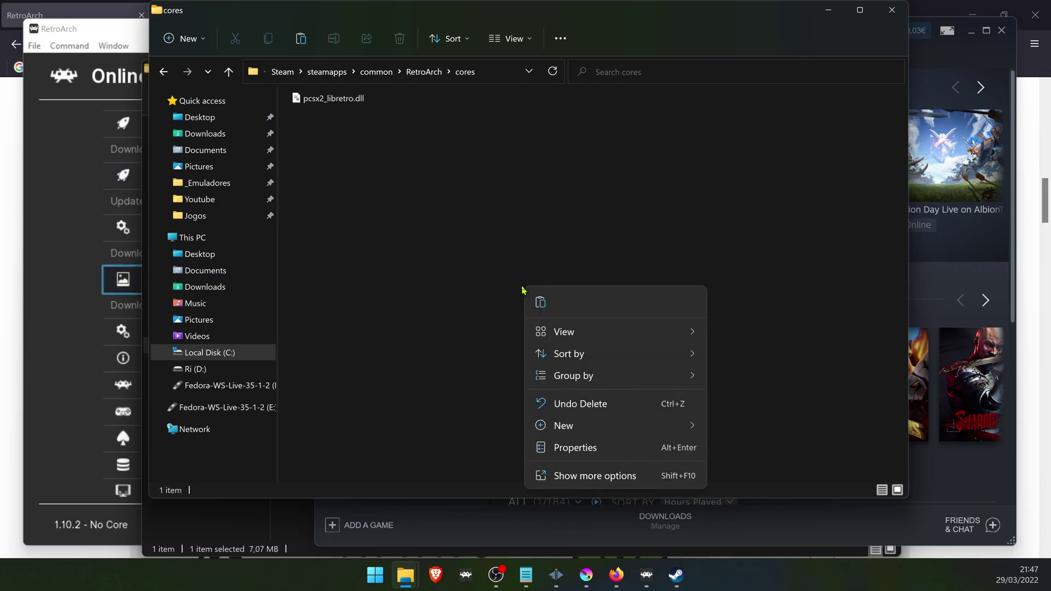
{"action": "left_click", "coordinate": [546, 305]}
{"action": "left_click", "coordinate": [465, 306]}
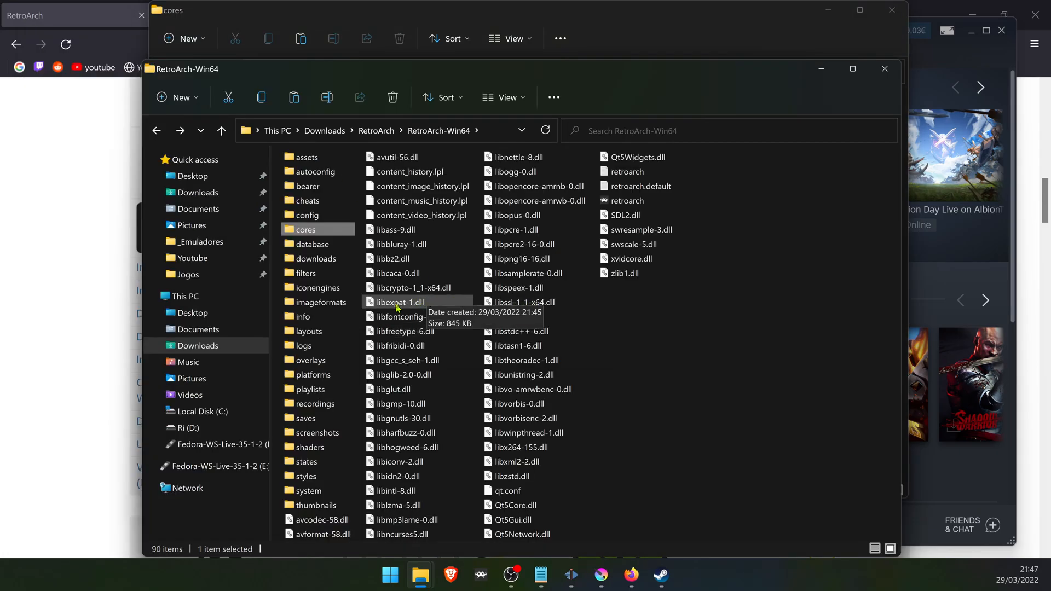
Step: Copy pcsx2_libretro.info from the standalone build's info folder
{"action": "left_click", "coordinate": [309, 322]}
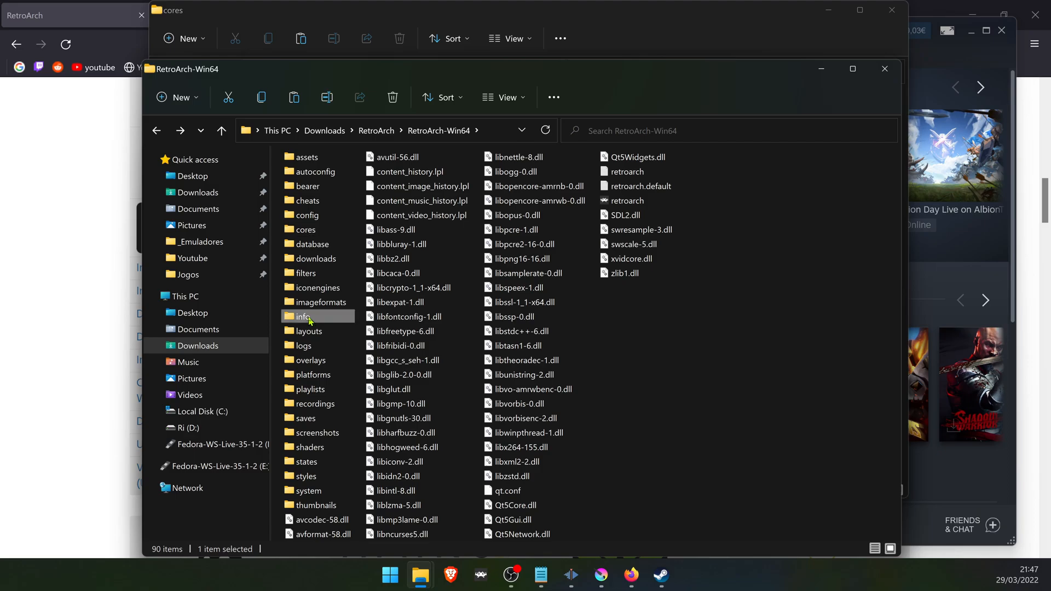
{"action": "double_click", "coordinate": [308, 318]}
{"action": "left_click", "coordinate": [311, 261]}
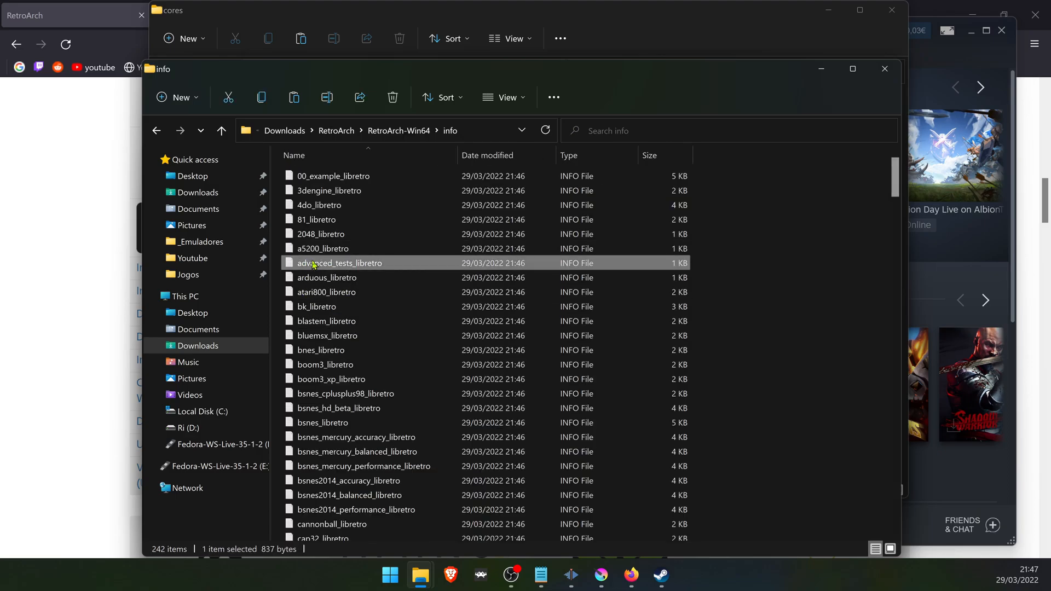
{"action": "type", "text": "pc"}
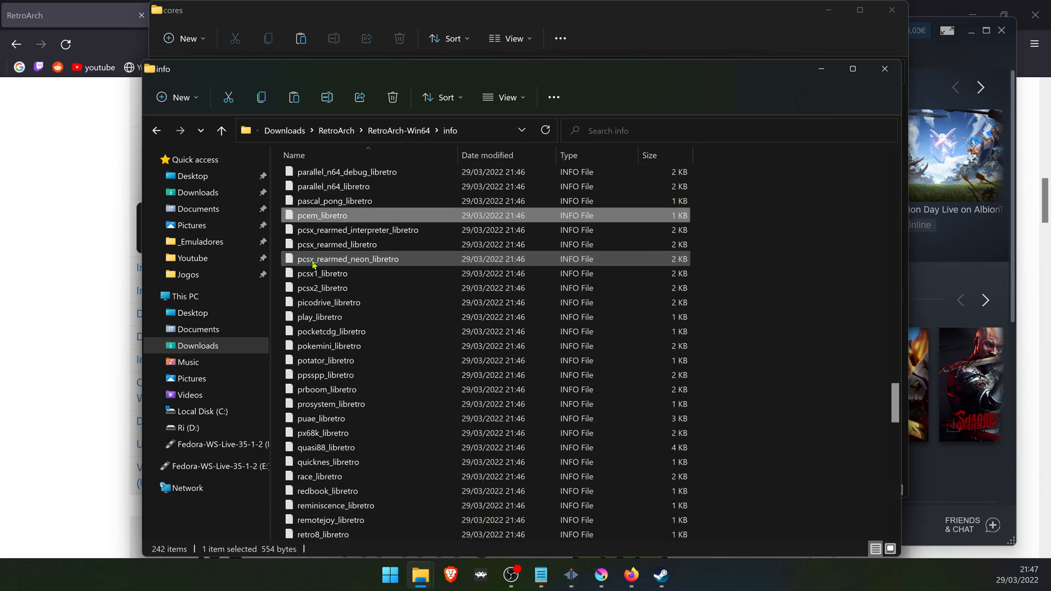
{"action": "right_click", "coordinate": [344, 293]}
{"action": "left_click", "coordinate": [383, 308]}
{"action": "mouse_move", "coordinate": [420, 575]}
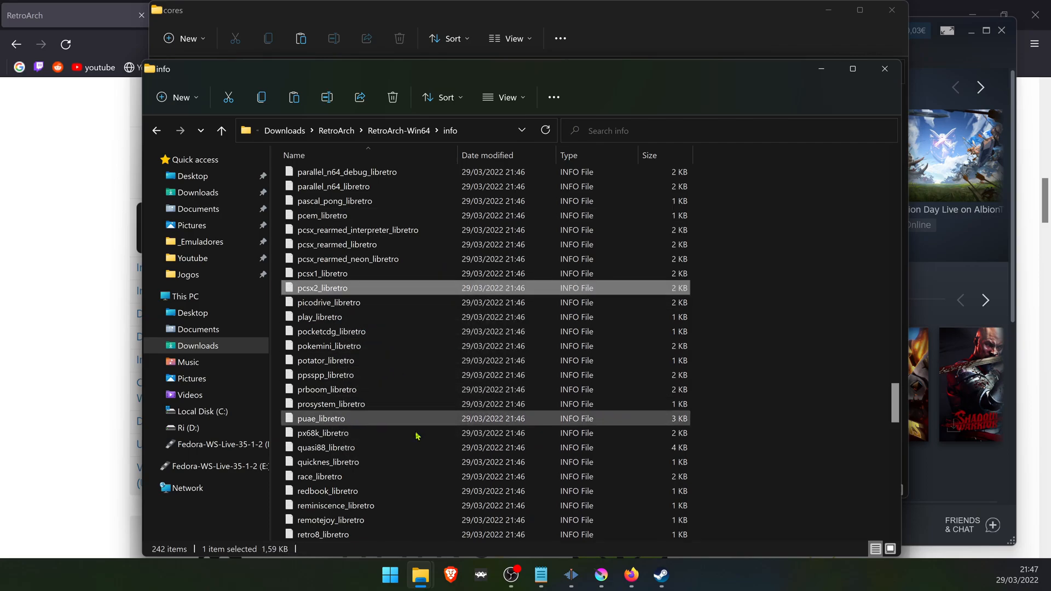
Step: Paste the info file into Steam RetroArch's info folder, replacing the old pcsx2_libretro.info
{"action": "left_click", "coordinate": [470, 522]}
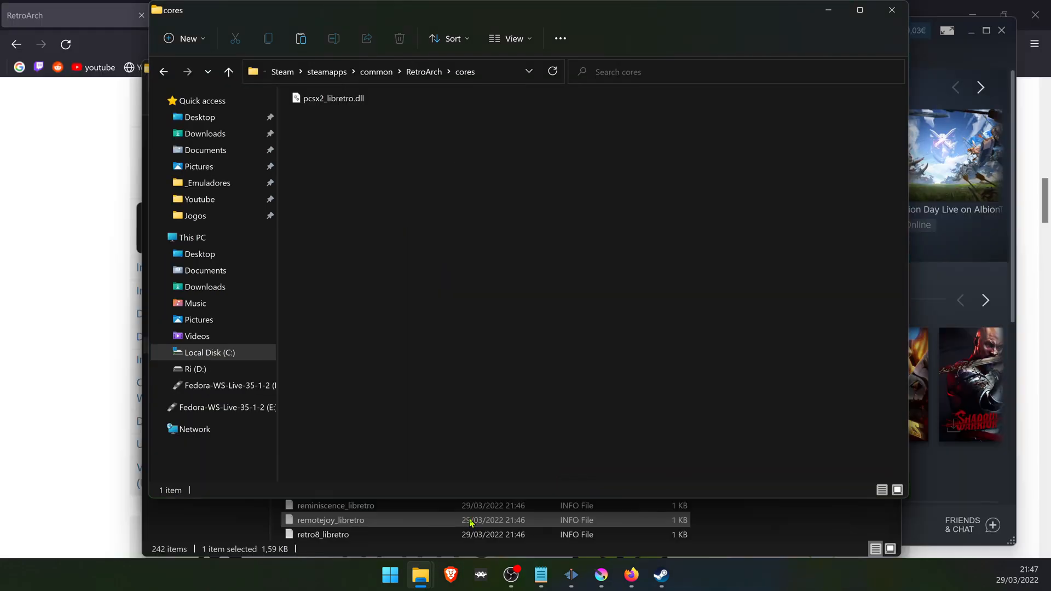
{"action": "key", "text": "alt+Up"}
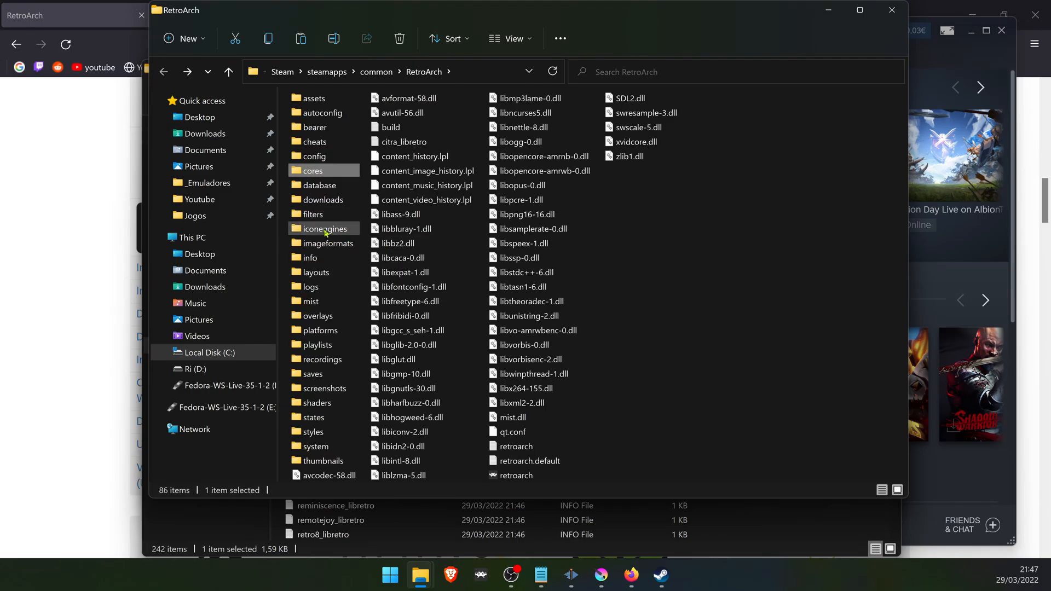
{"action": "double_click", "coordinate": [314, 259]}
{"action": "right_click", "coordinate": [372, 261]}
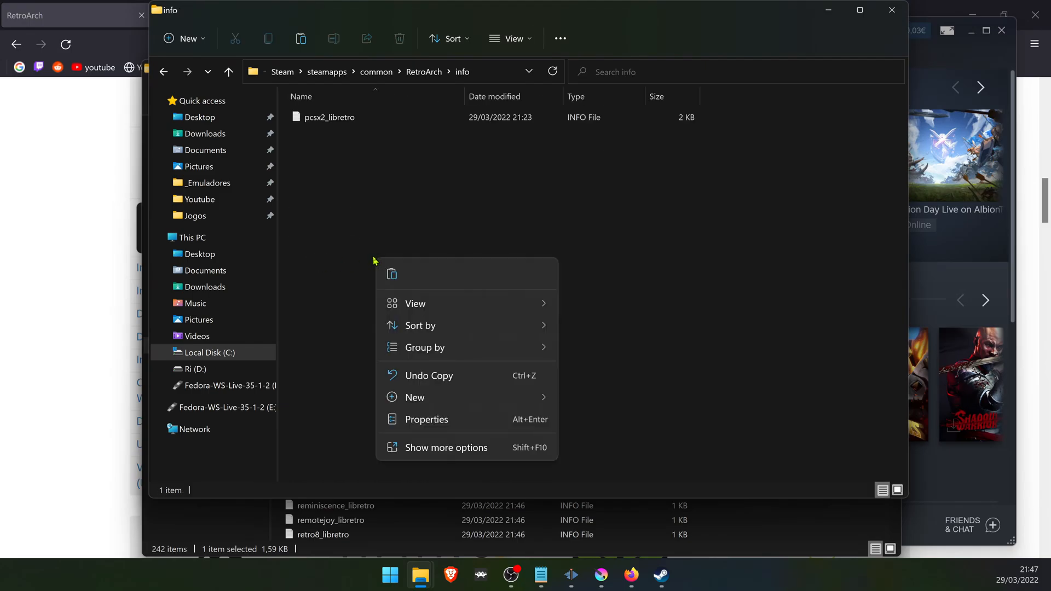
{"action": "left_click", "coordinate": [391, 276]}
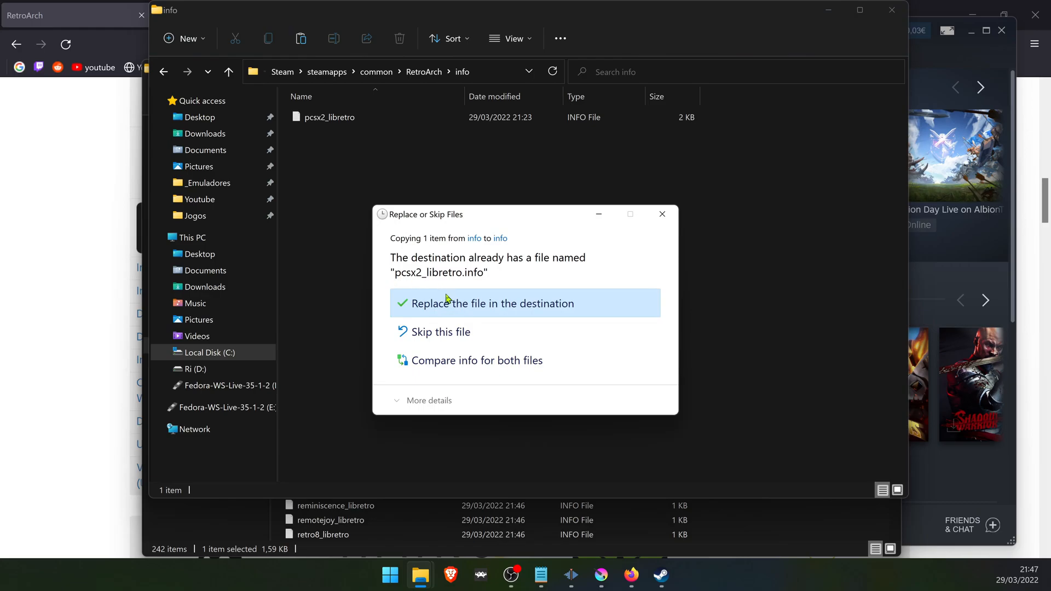
{"action": "left_click", "coordinate": [447, 301]}
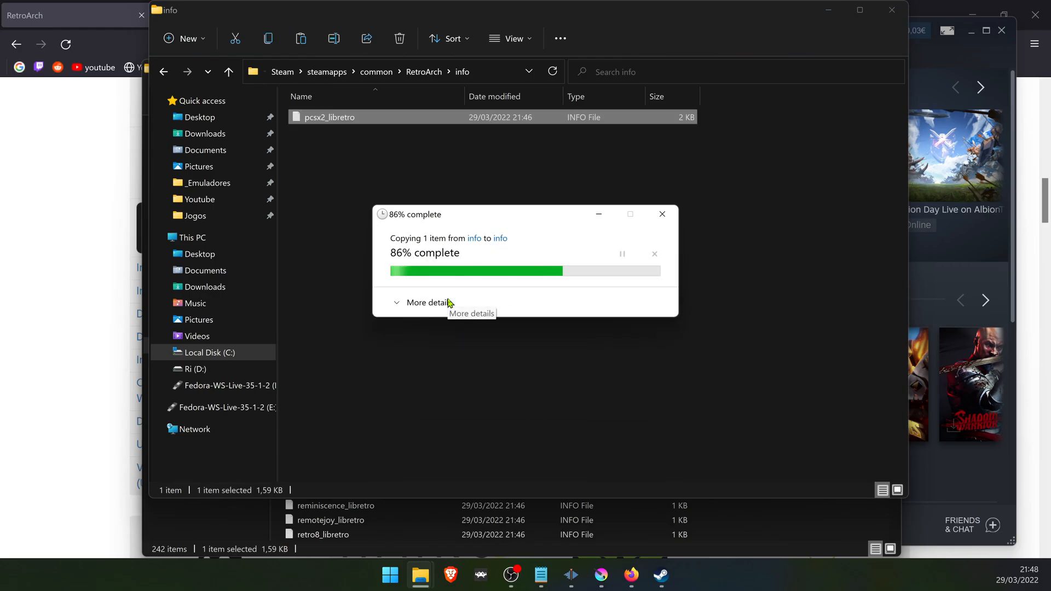
Step: Launch RetroArch from the Steam library and step through its menu sections to Favorites
{"action": "left_click", "coordinate": [662, 576]}
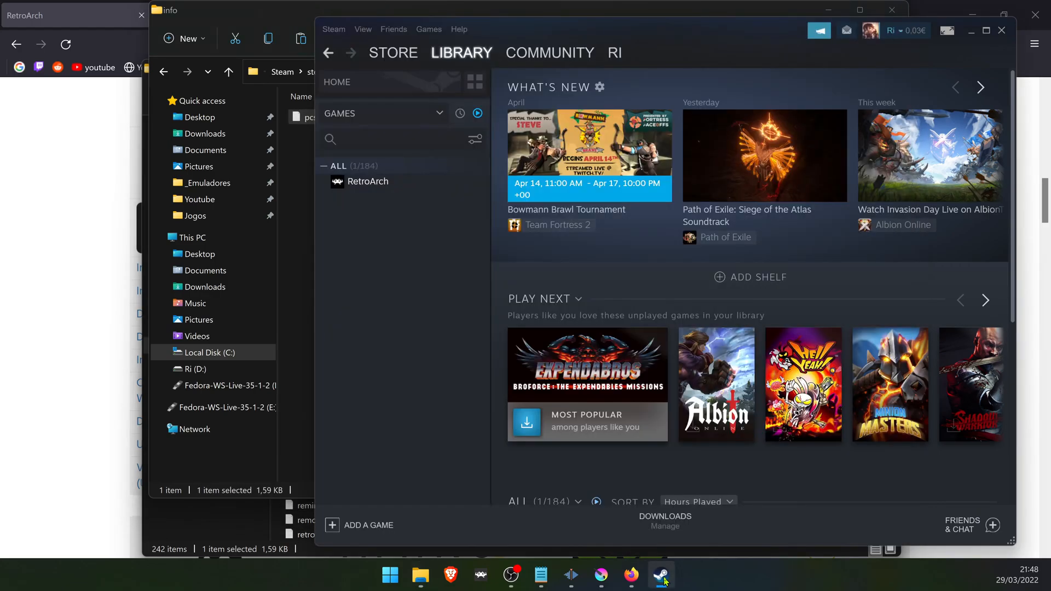
{"action": "right_click", "coordinate": [366, 190]}
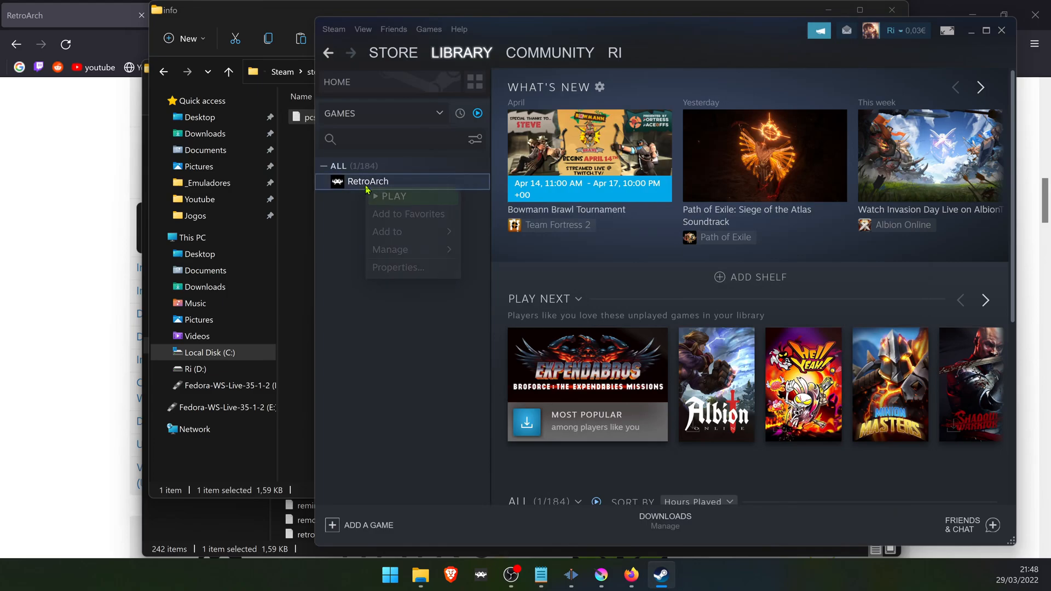
{"action": "left_click", "coordinate": [390, 197]}
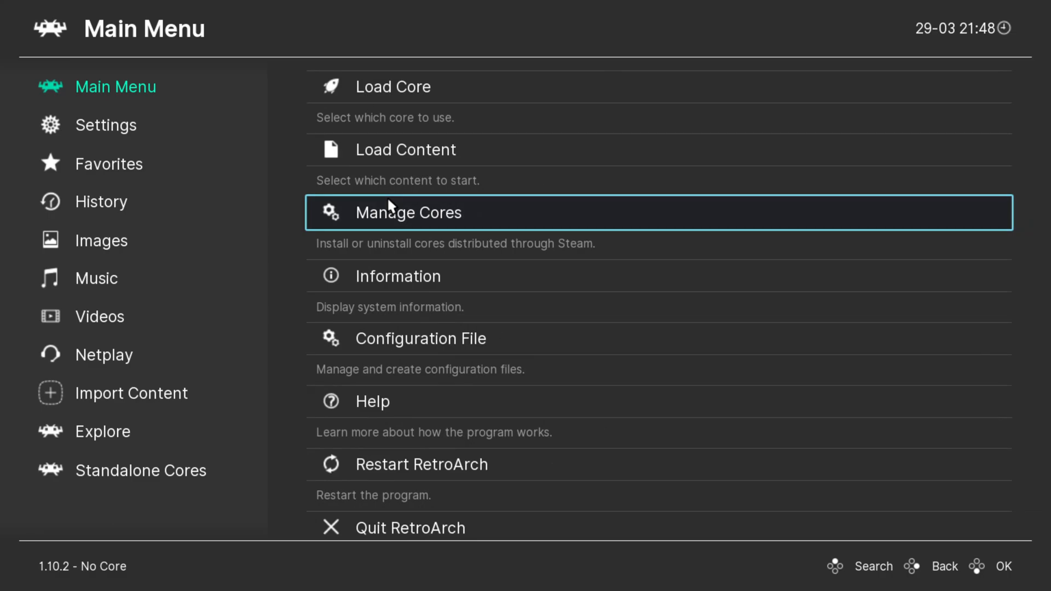
{"action": "key", "text": "Left"}
{"action": "key", "text": "Down"}
{"action": "key", "text": "Down"}
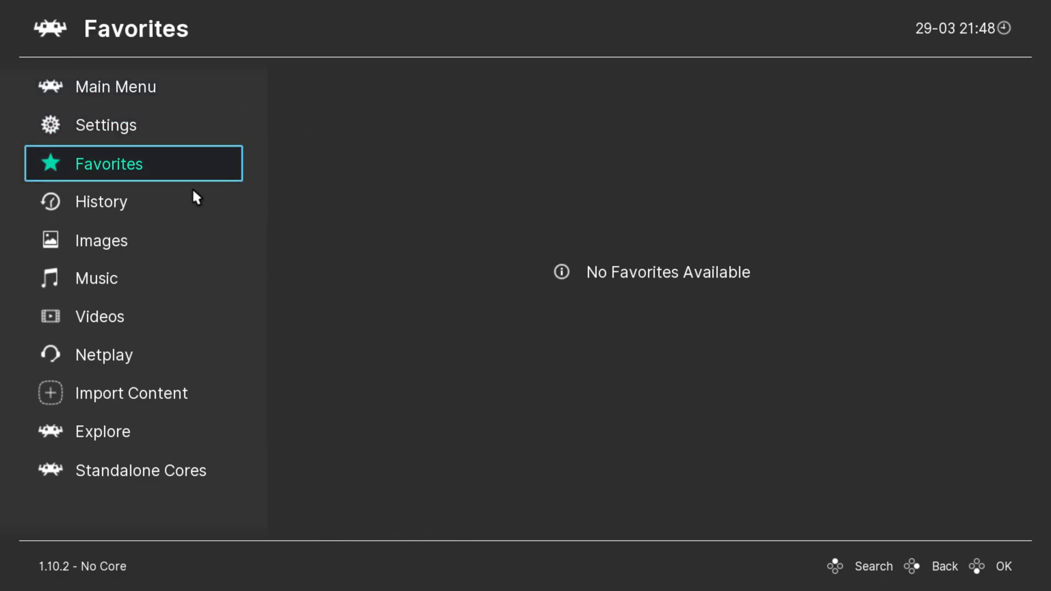